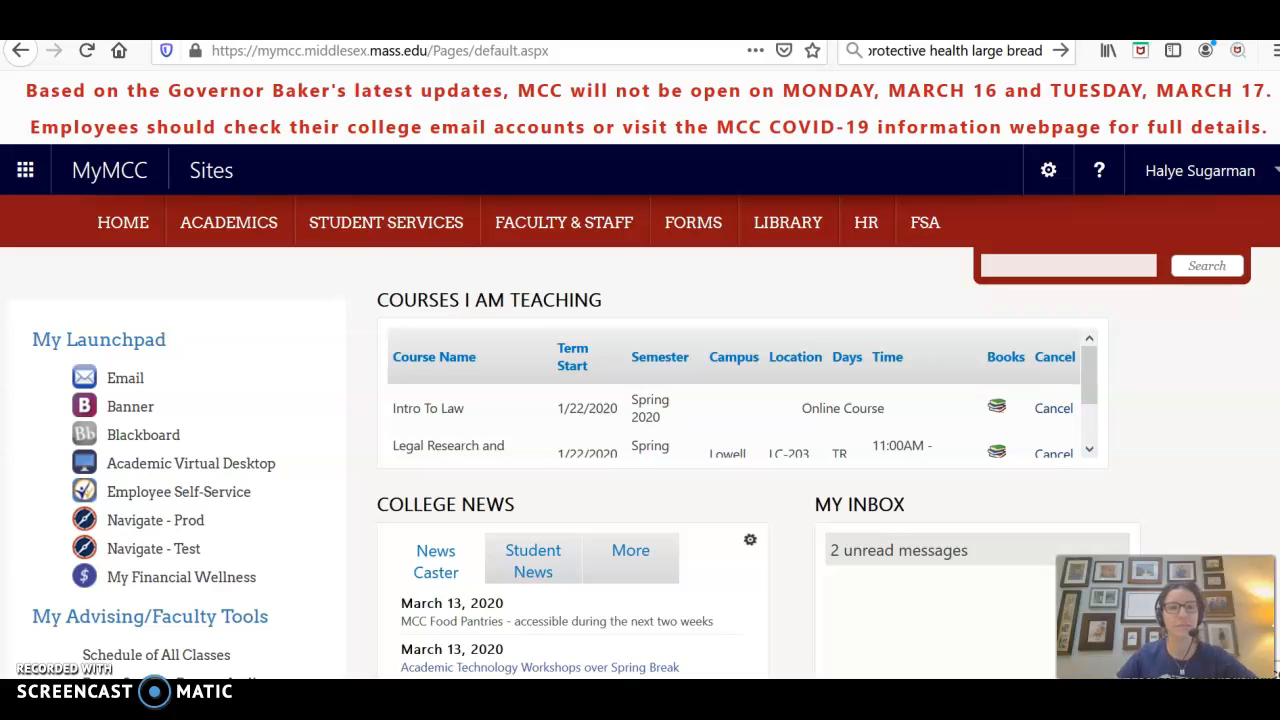
# - Open Blackboard from the launchpad and enter the Spring 2019-Contract Law-(50) course
pyautogui.click(180, 440)
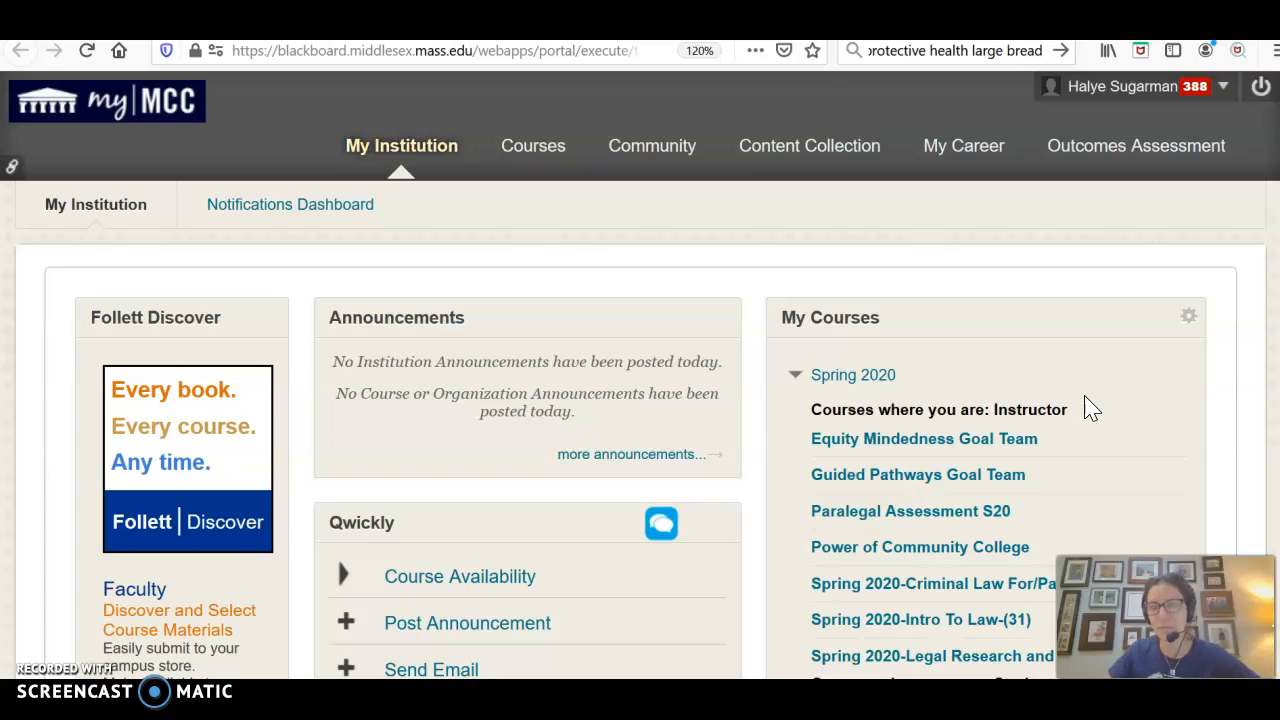
pyautogui.click(1123, 402)
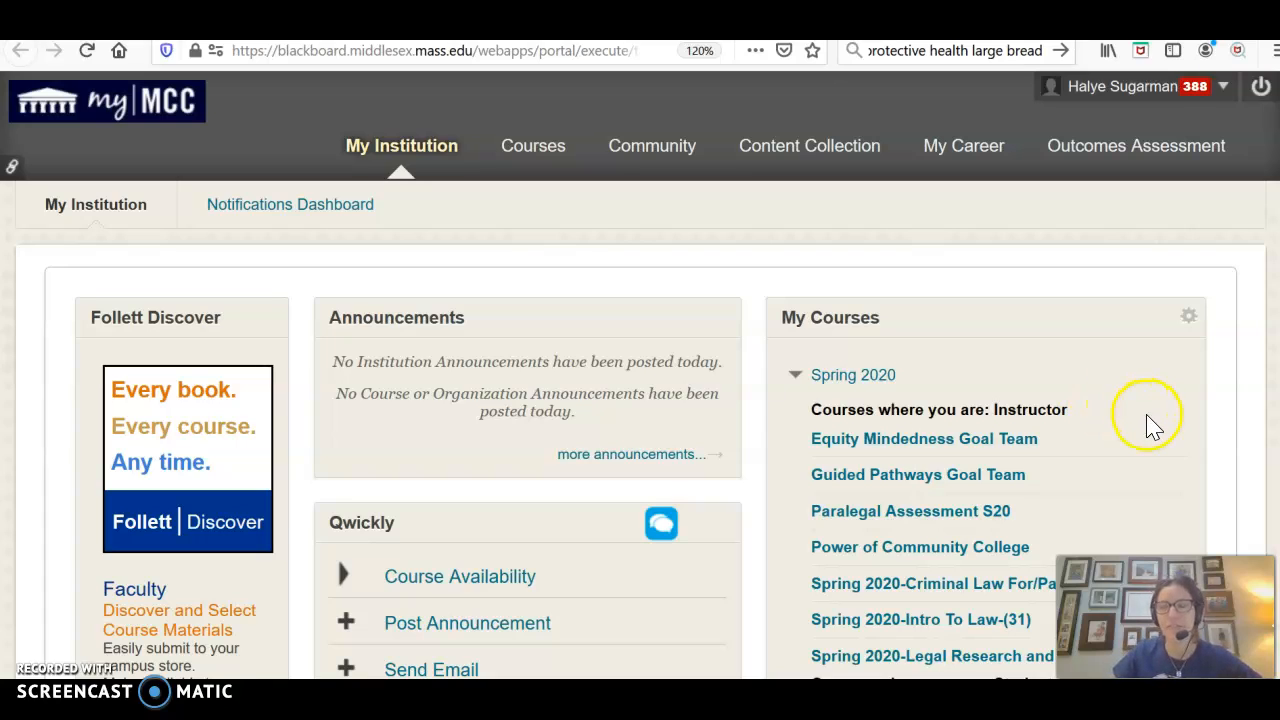
pyautogui.click(1161, 416)
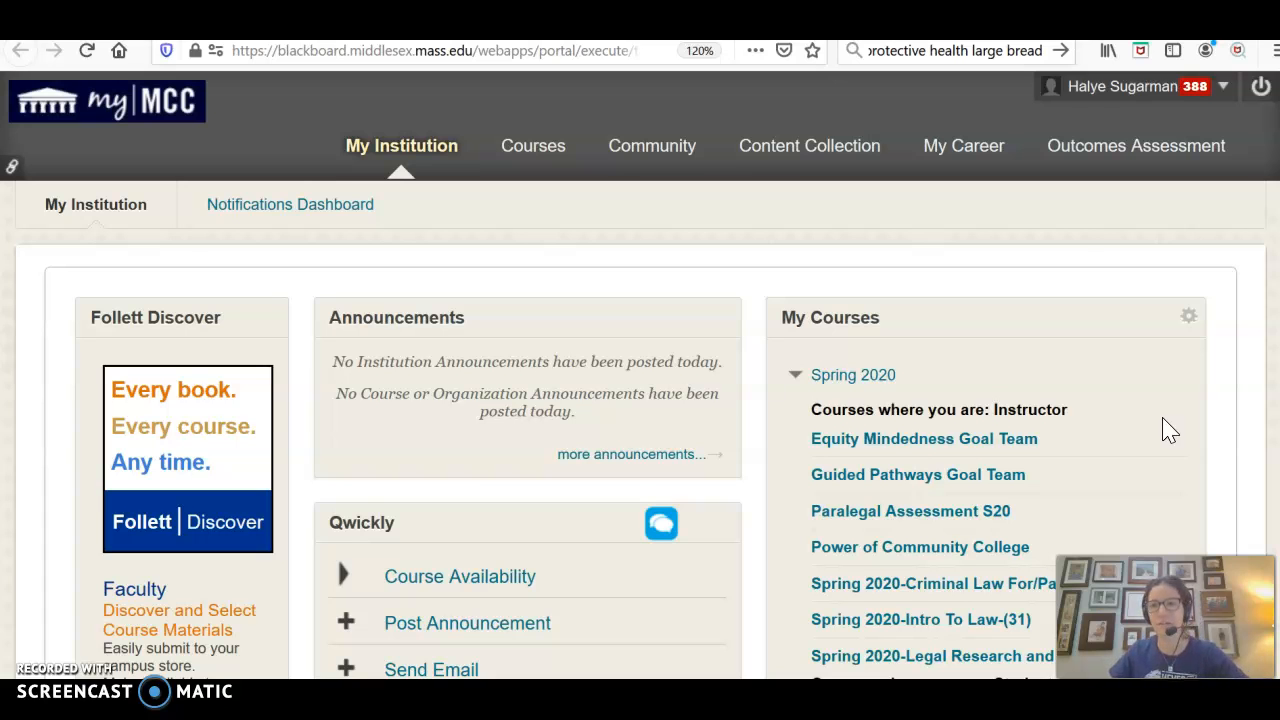
pyautogui.scroll(-3, 1125, 432)
pyautogui.scroll(-2, 1118, 425)
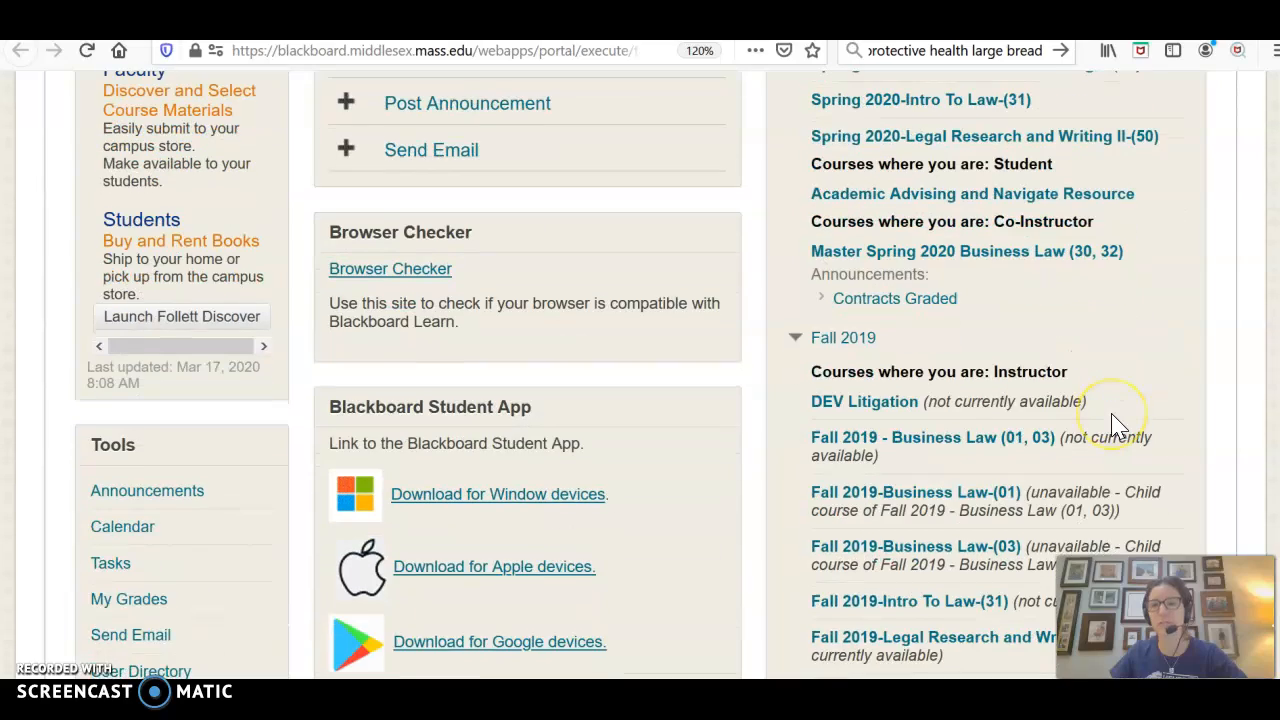
pyautogui.scroll(-6, 1118, 425)
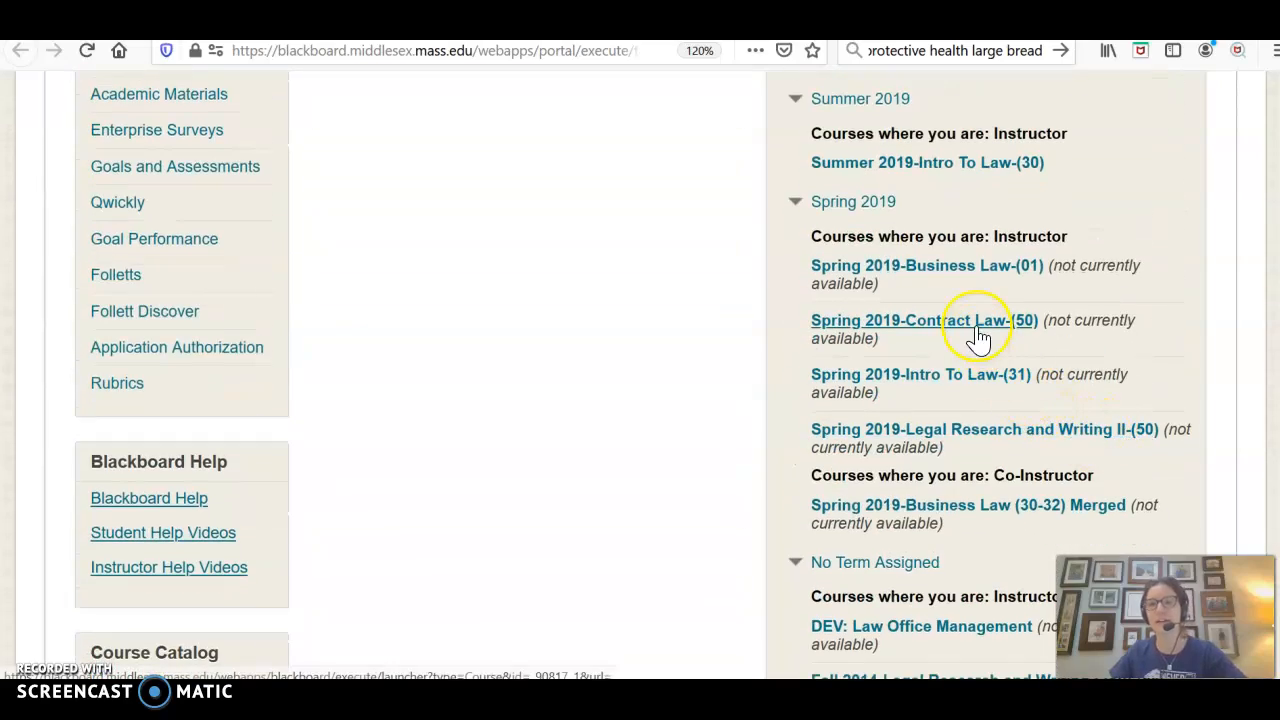
pyautogui.click(977, 333)
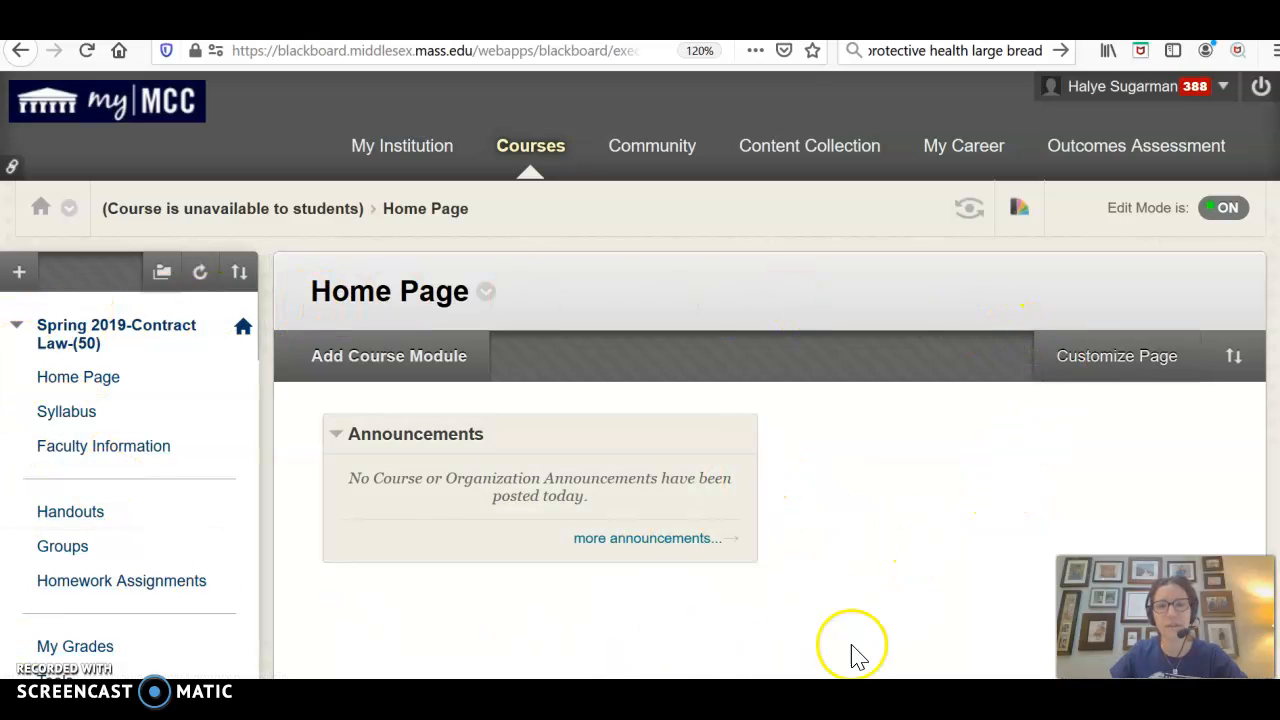
# - Examine the course home page's Announcements module, the Edit Mode setting and the course menu entries
pyautogui.scroll(-2, 910, 515)
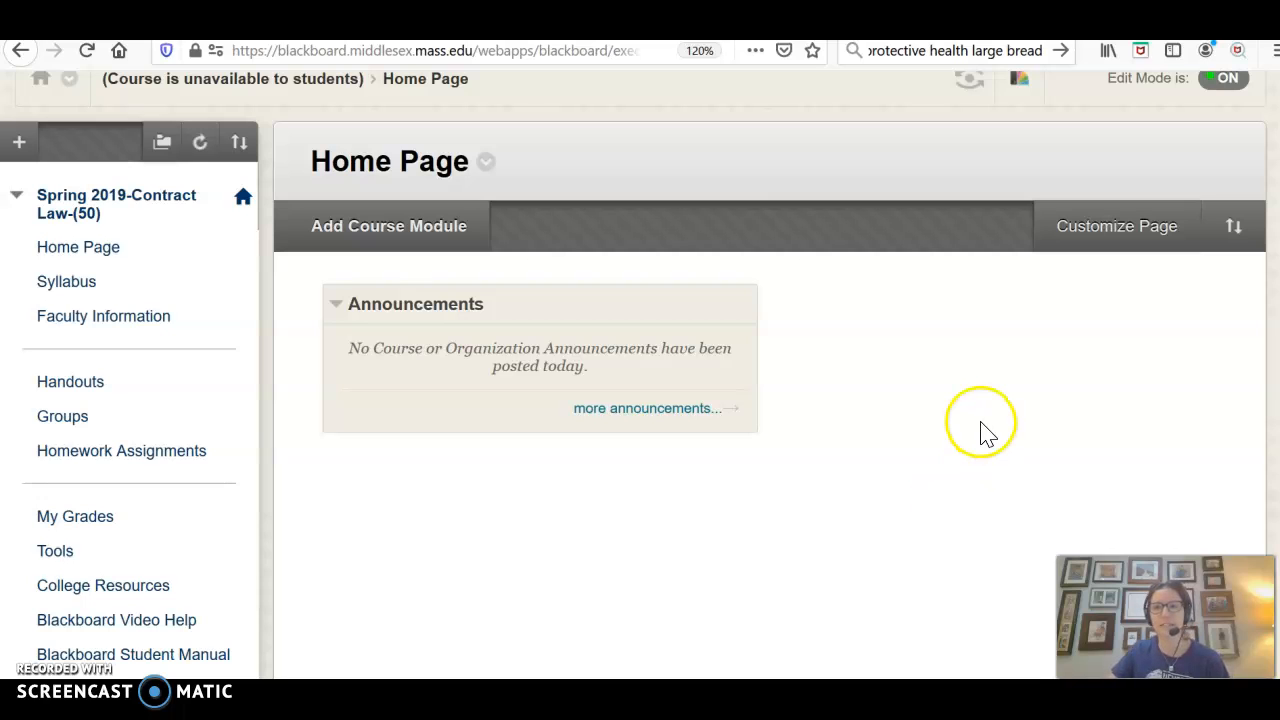
pyautogui.moveTo(747, 304)
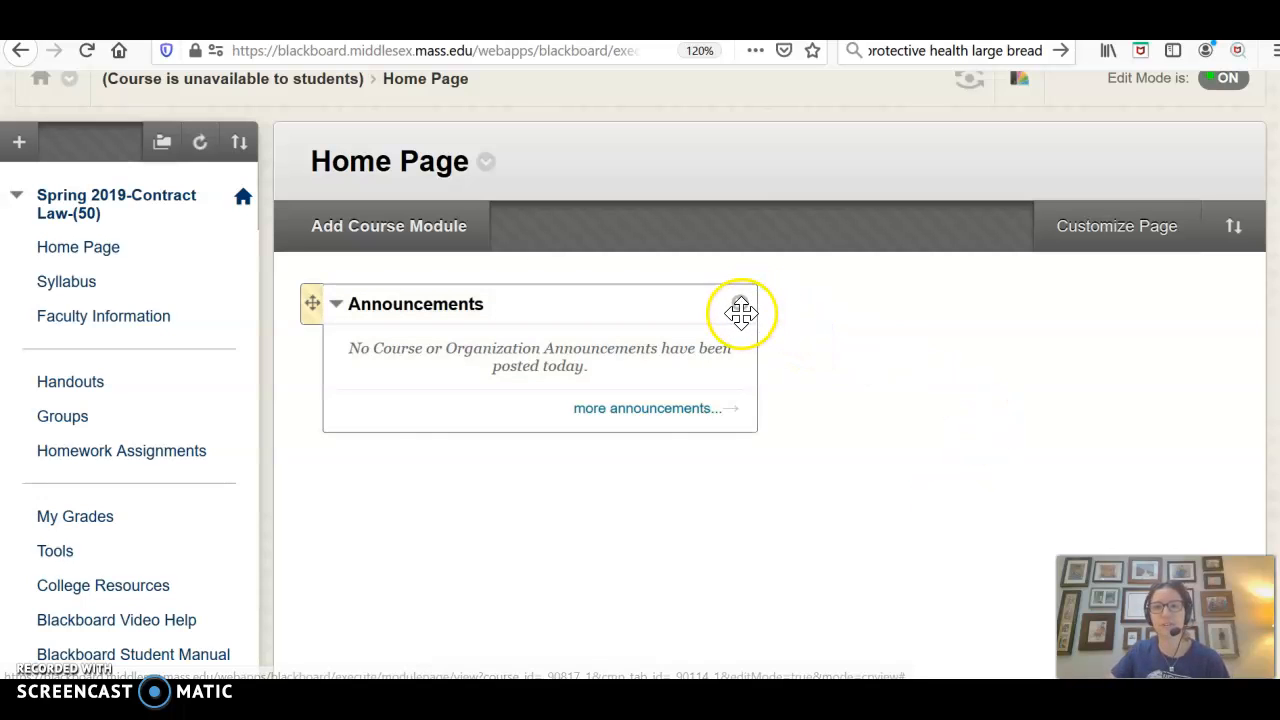
pyautogui.click(740, 305)
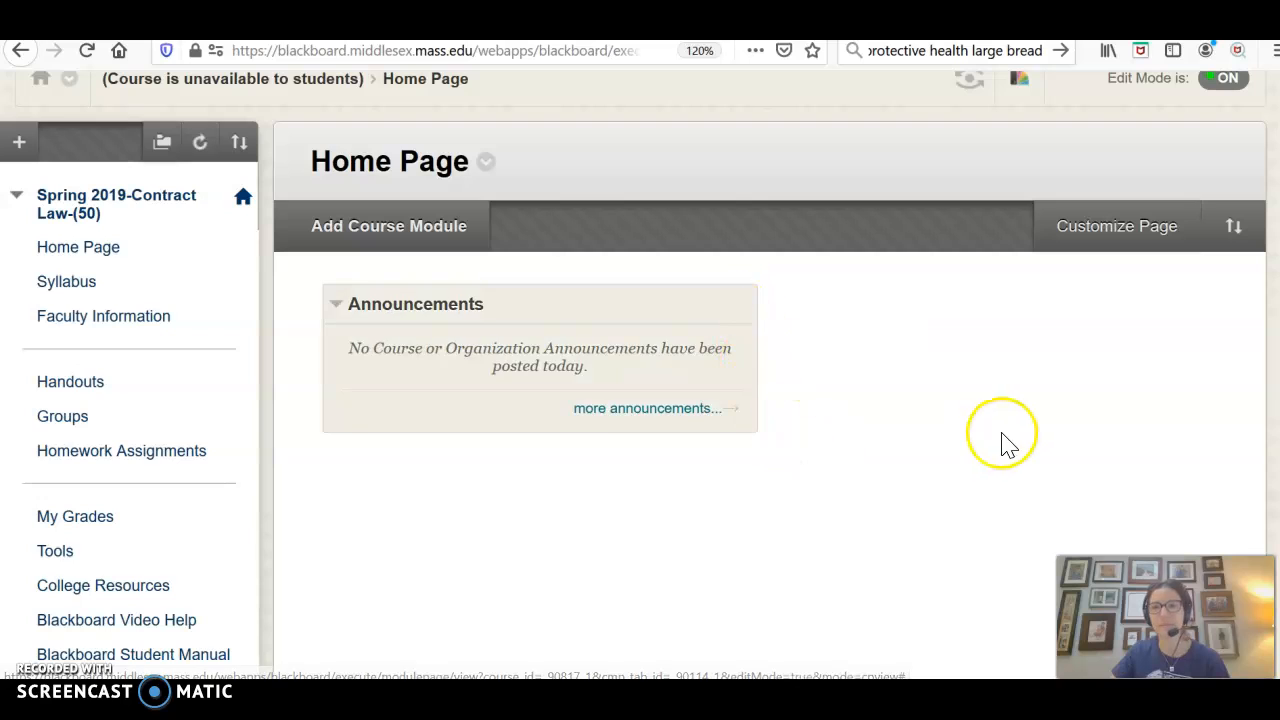
pyautogui.scroll(2, 1064, 463)
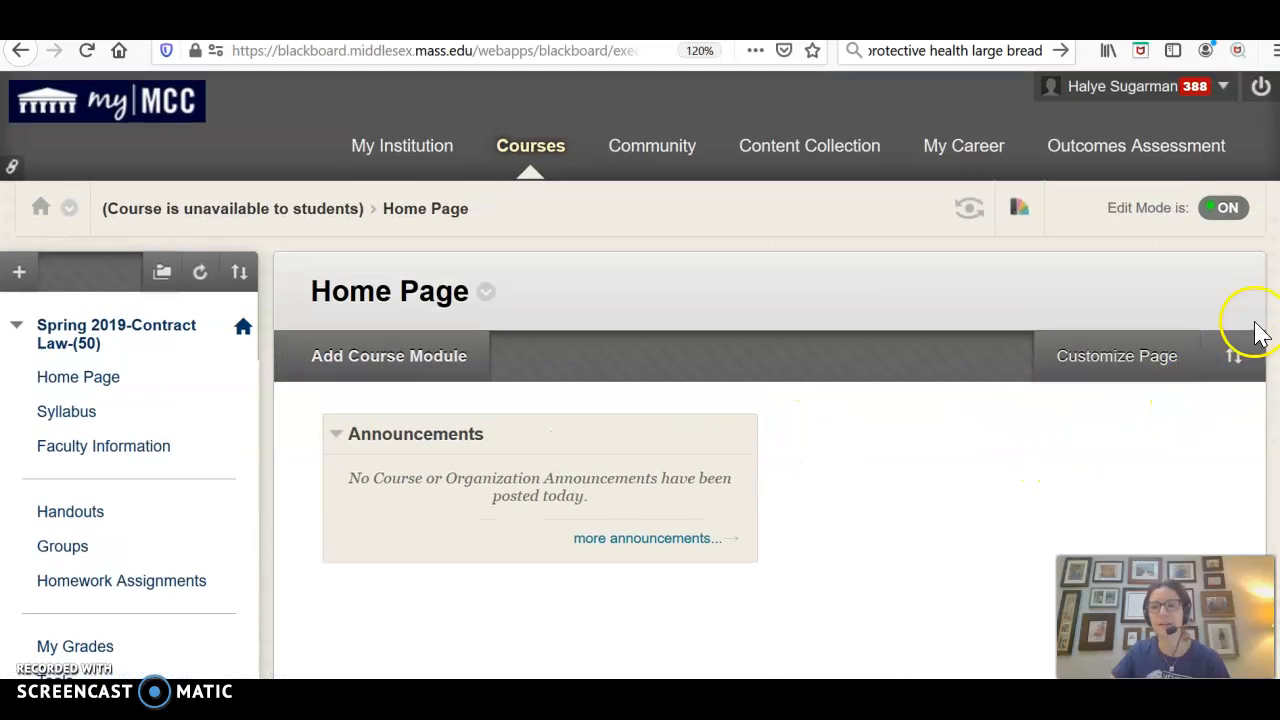
pyautogui.click(1228, 207)
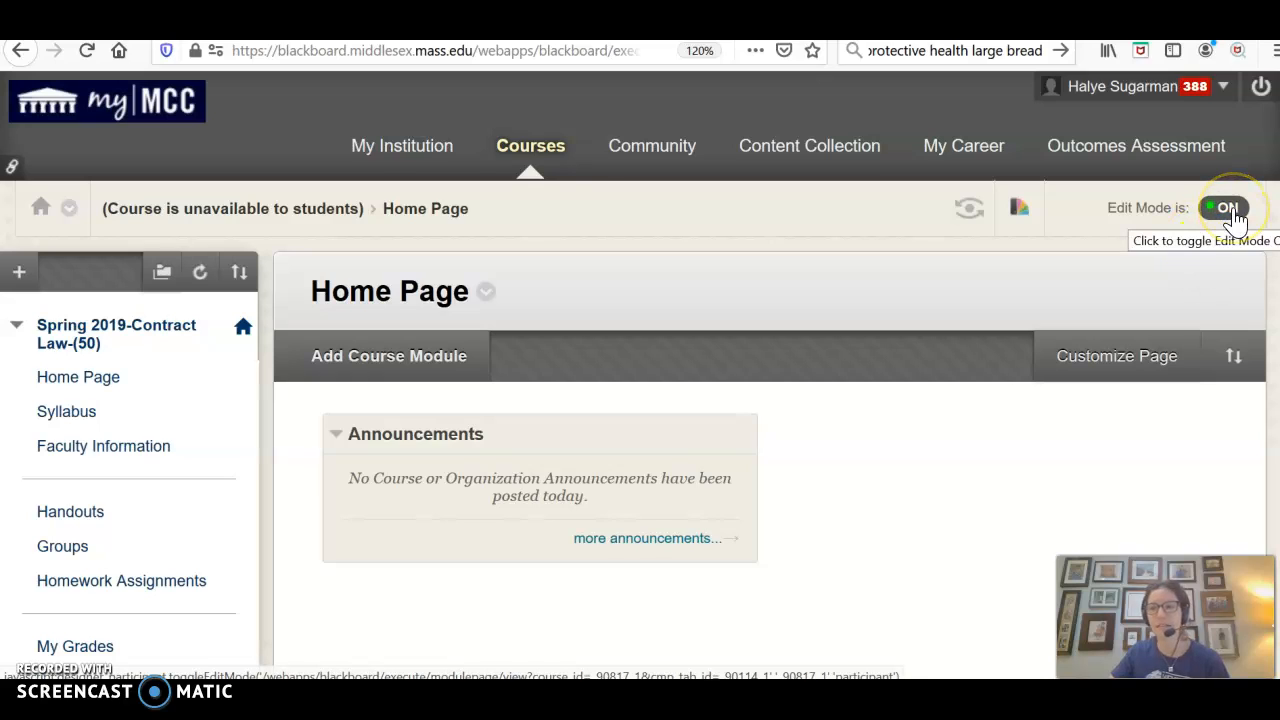
pyautogui.click(1202, 290)
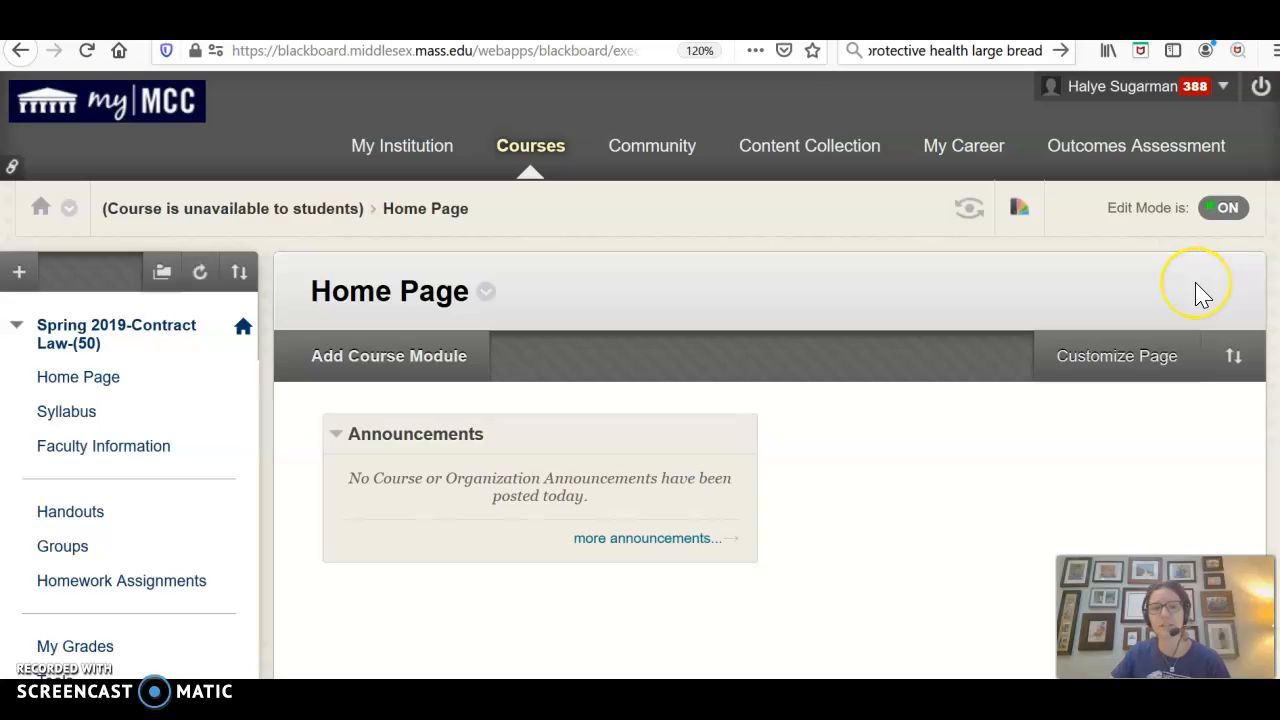
pyautogui.click(1222, 218)
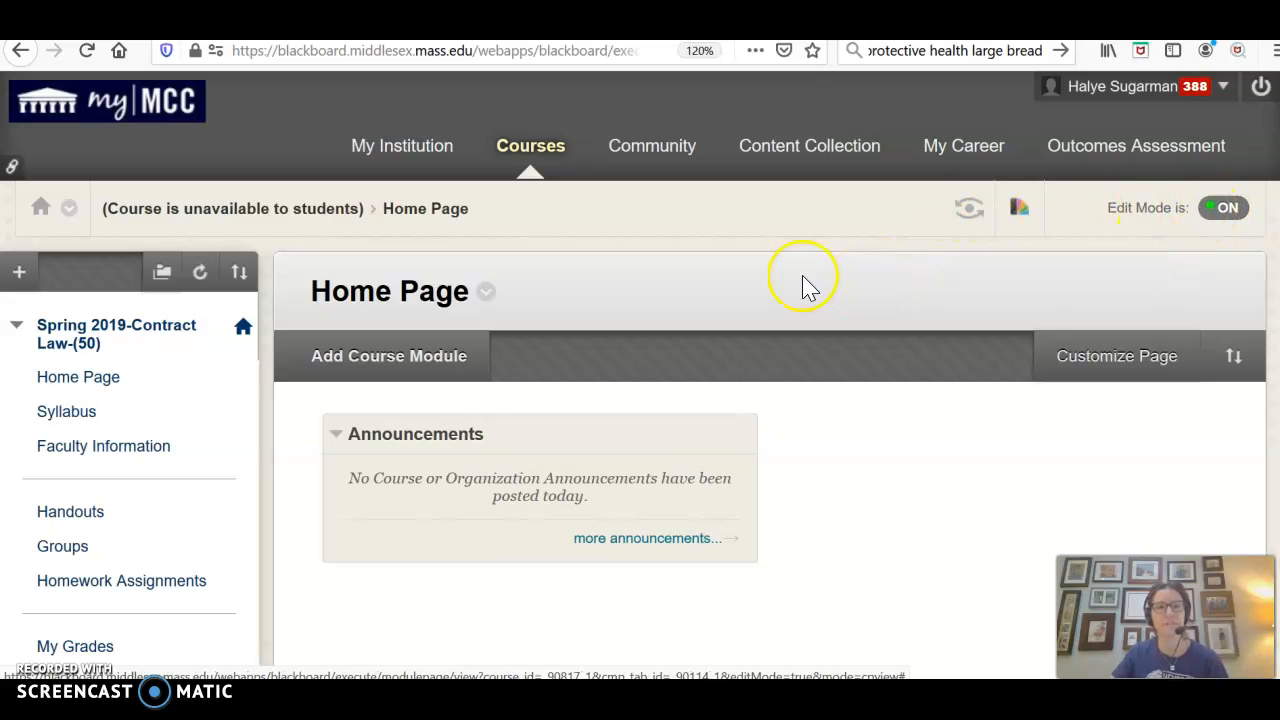
pyautogui.scroll(-2, 770, 278)
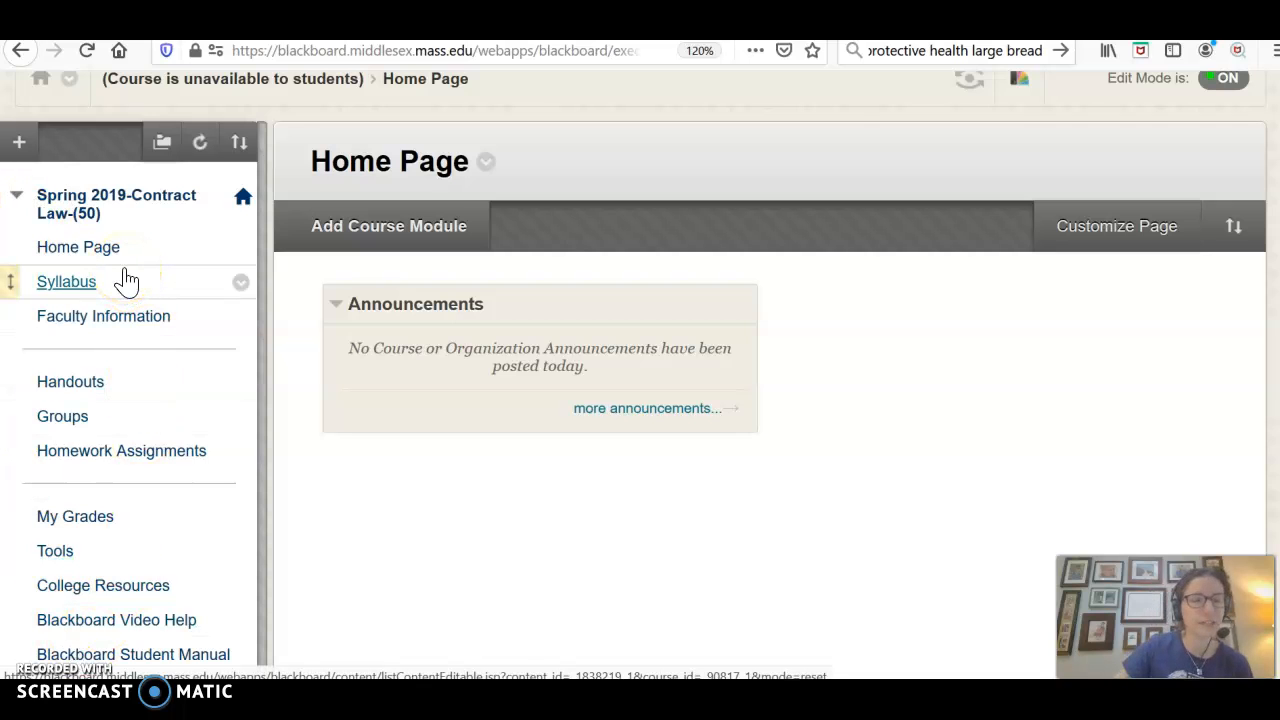
pyautogui.scroll(-2, 127, 281)
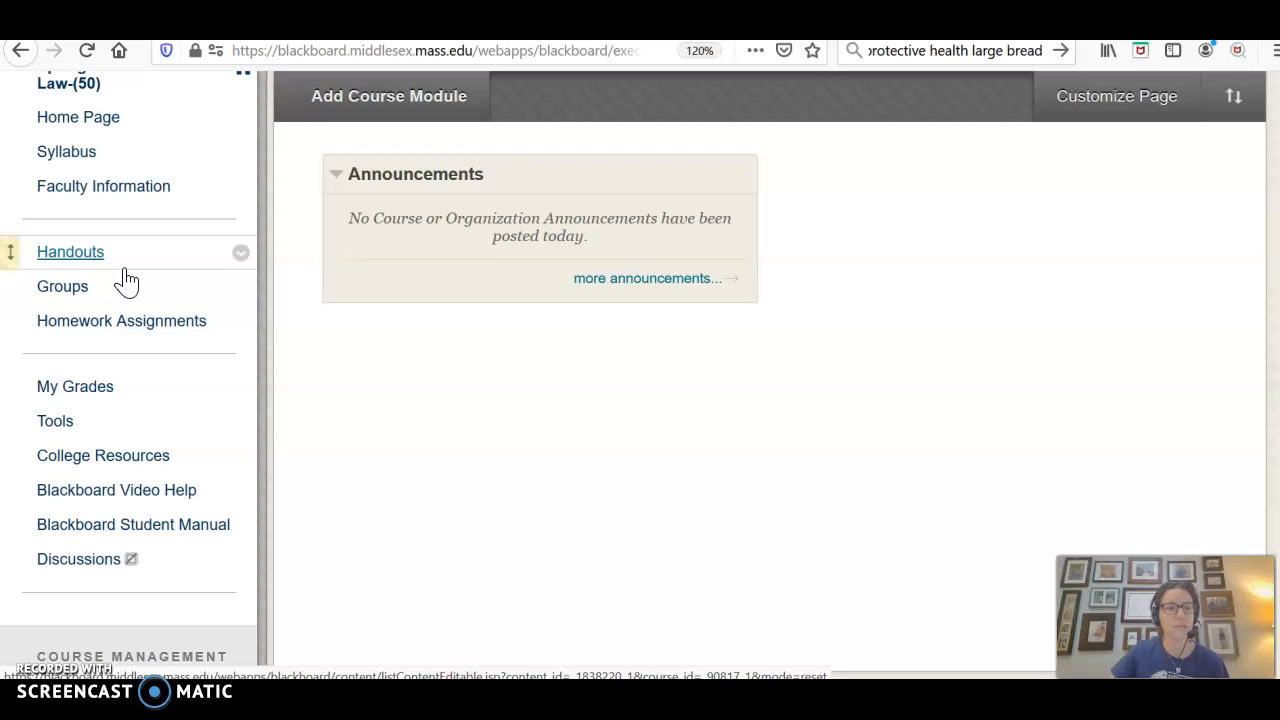
pyautogui.scroll(2, 127, 281)
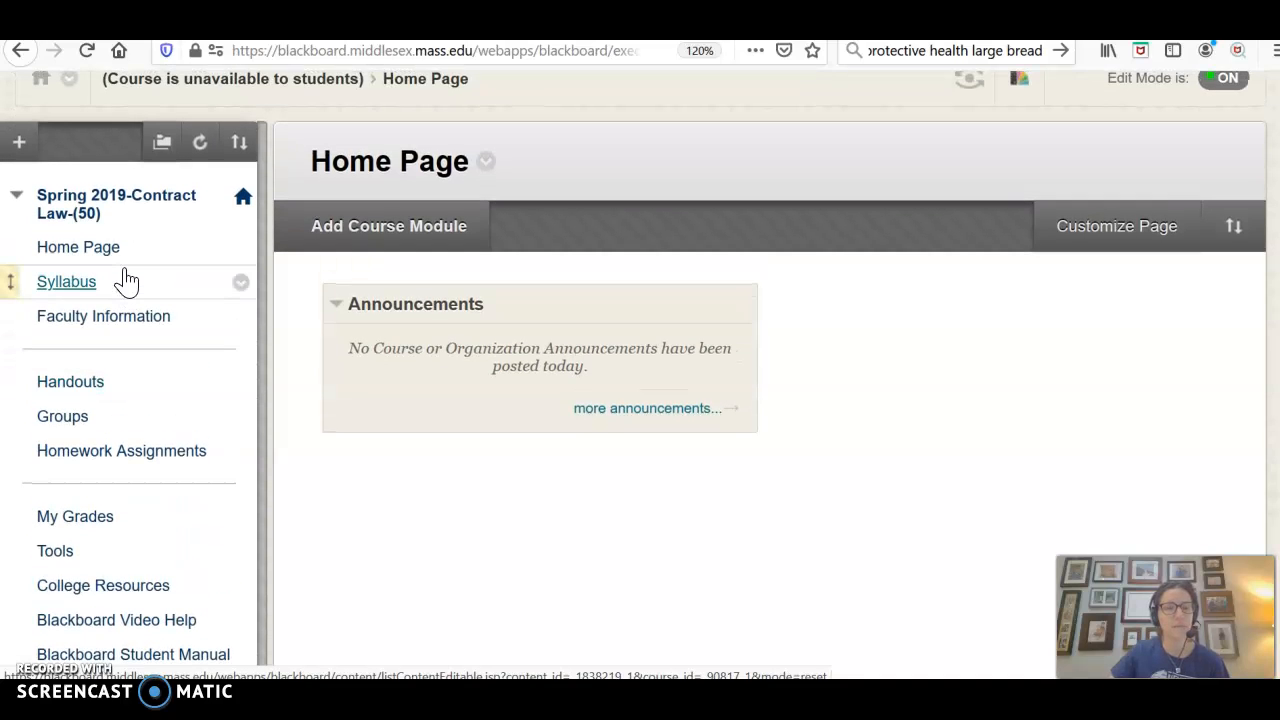
pyautogui.click(151, 321)
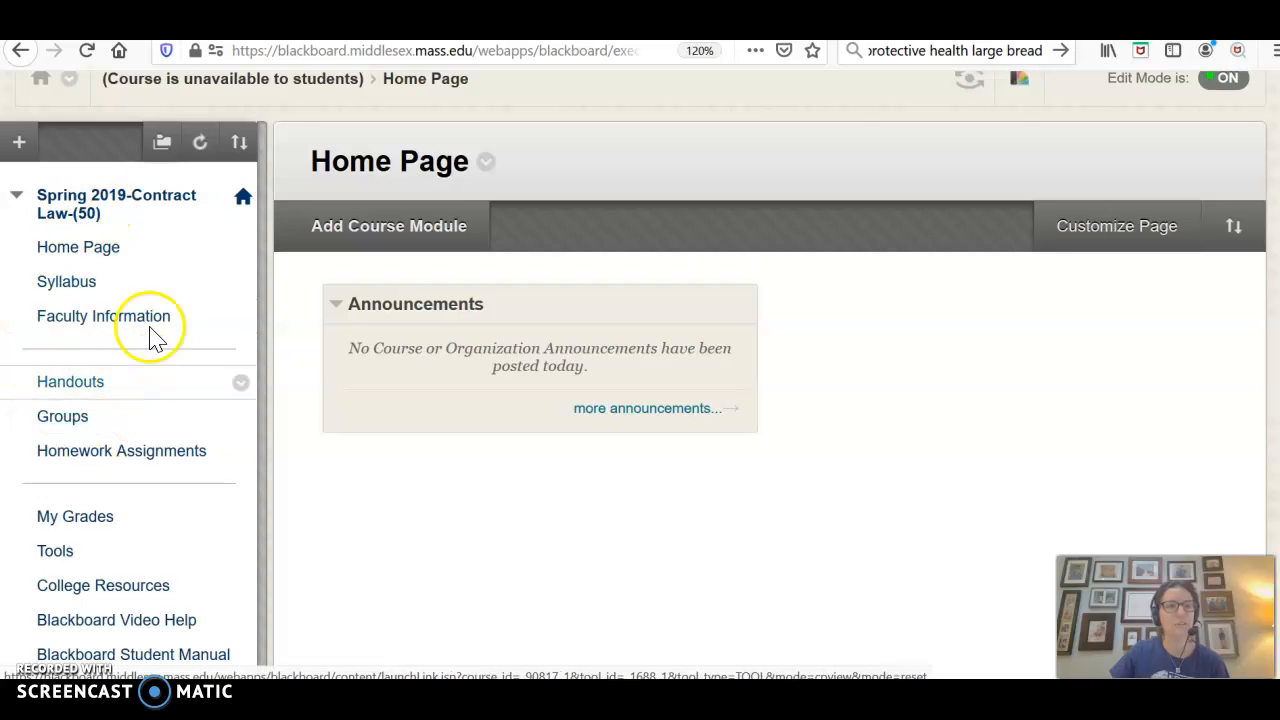
pyautogui.click(72, 383)
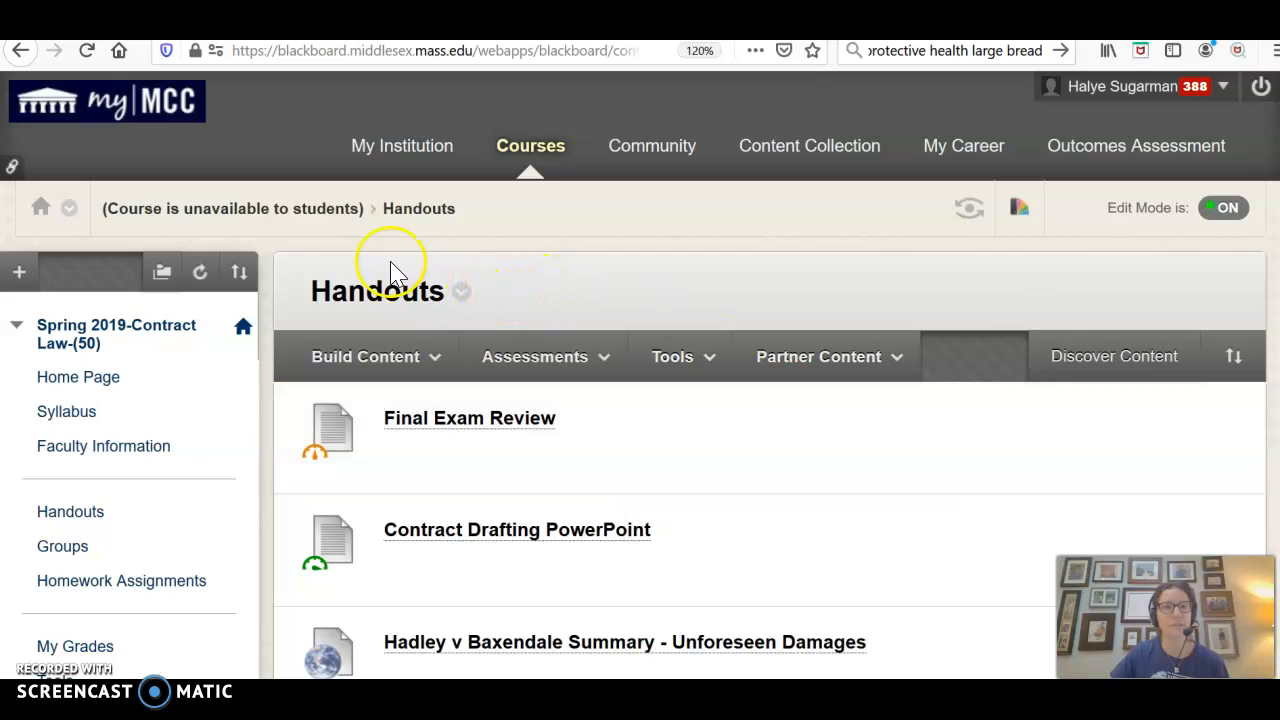
pyautogui.click(20, 52)
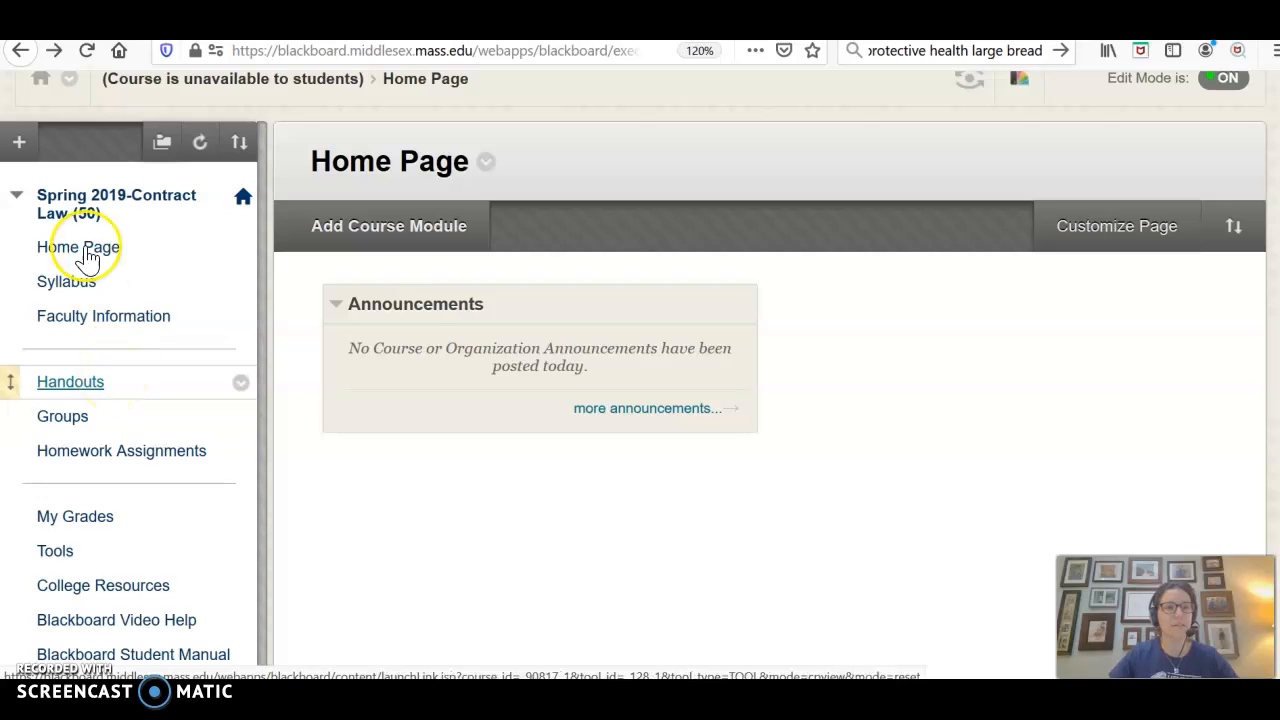
pyautogui.click(20, 143)
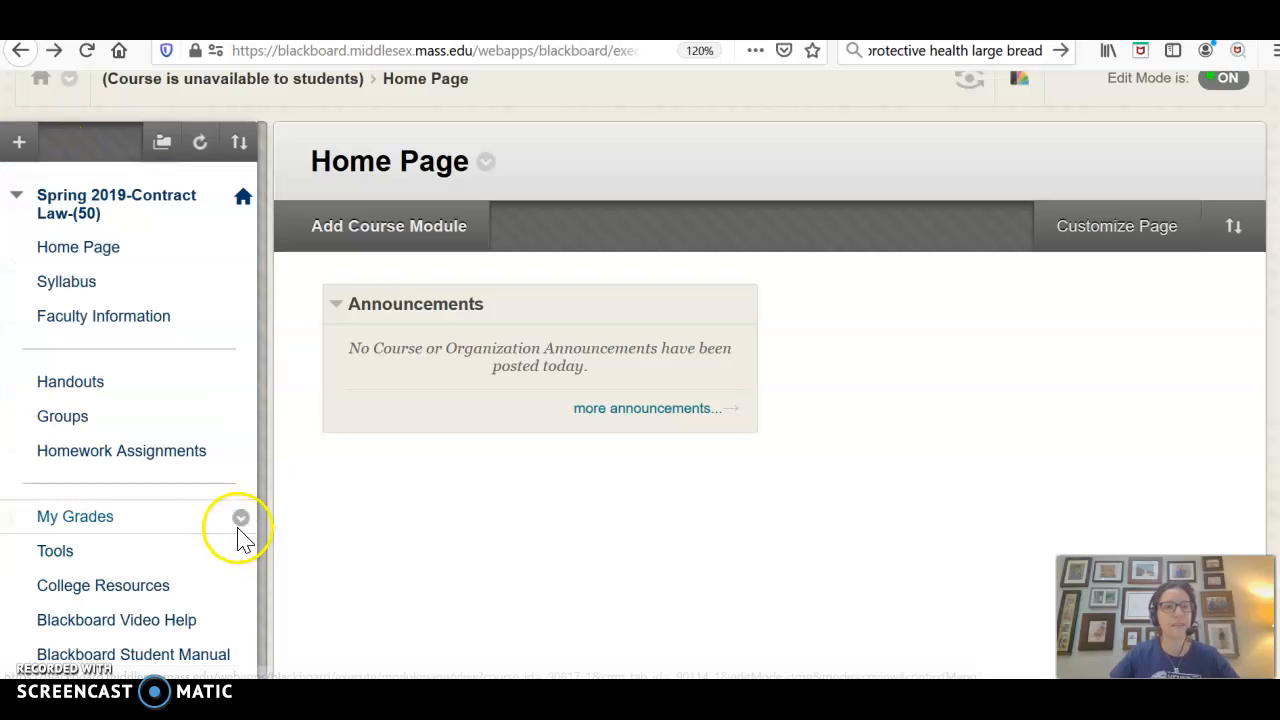
# - Open the course's Handouts area and start creating a new File content item there
pyautogui.click(80, 392)
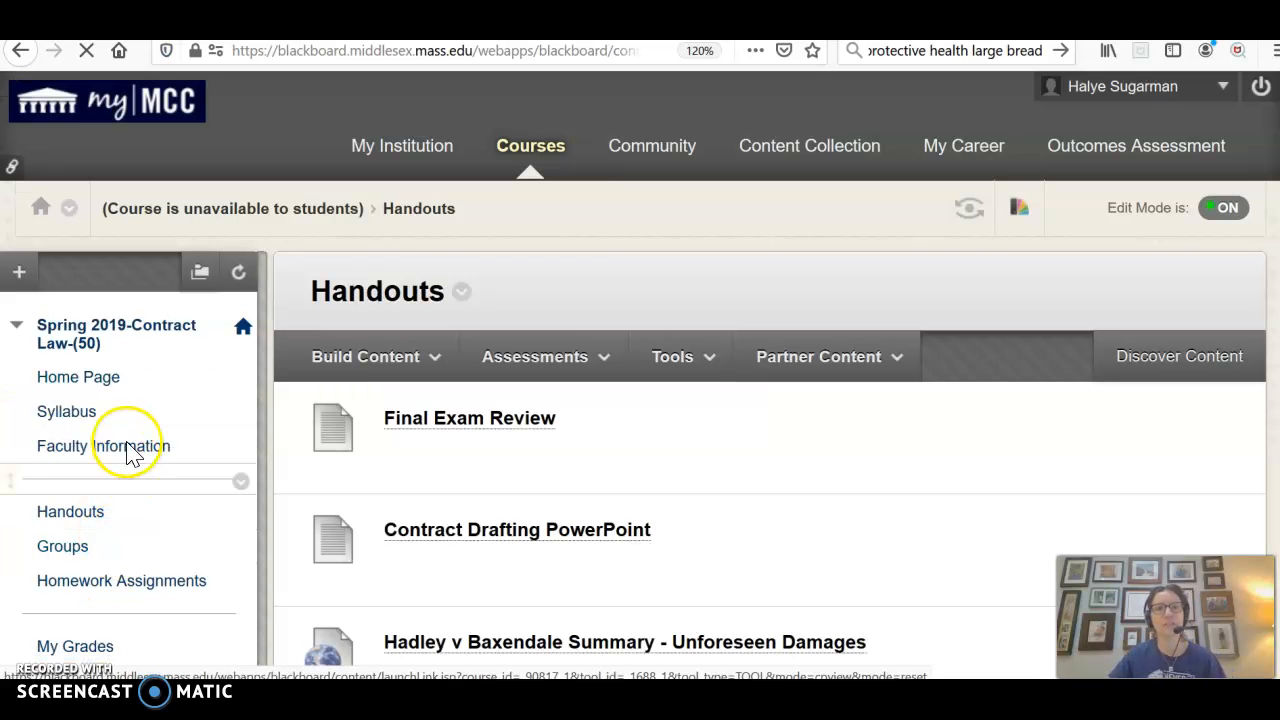
pyautogui.click(334, 370)
pyautogui.click(530, 372)
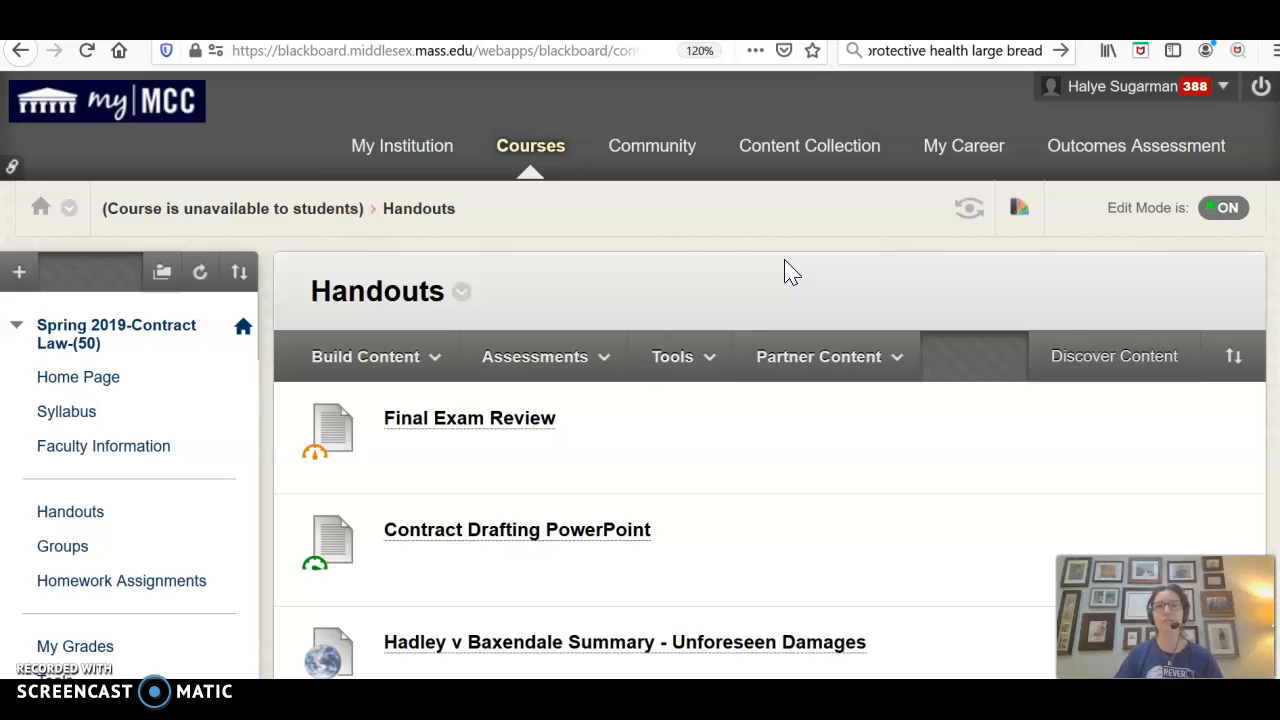
pyautogui.click(364, 354)
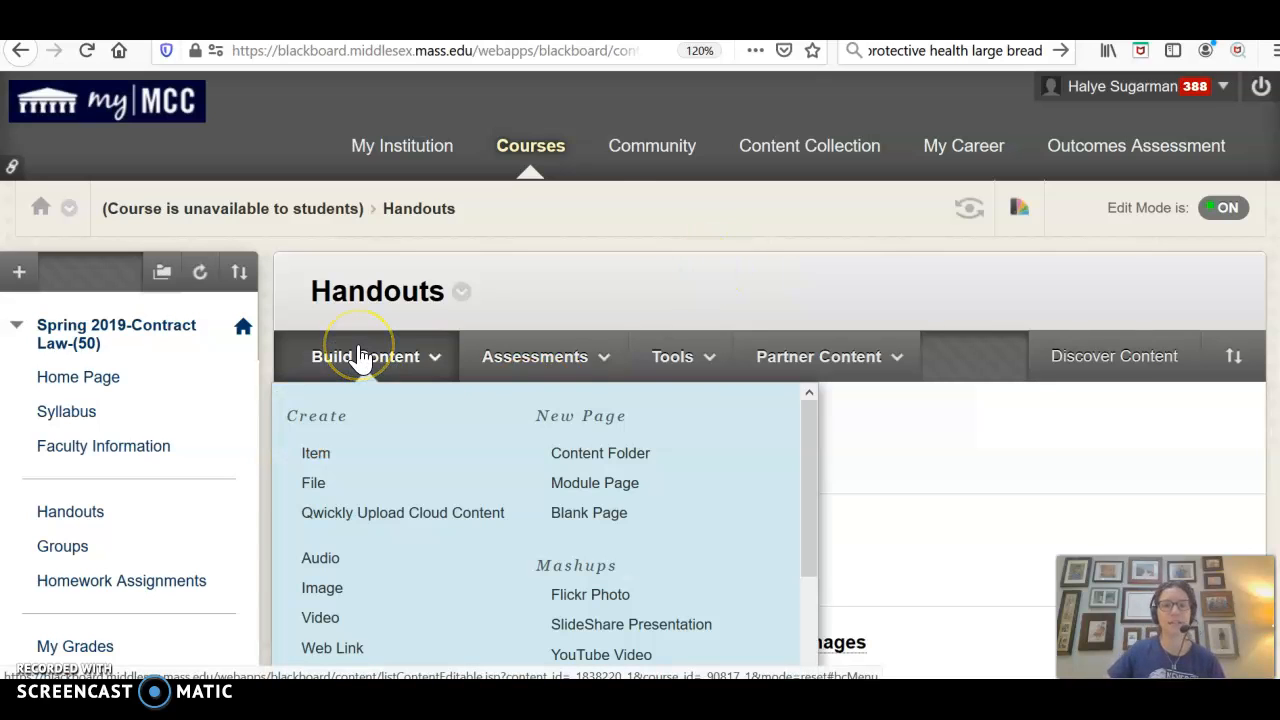
pyautogui.scroll(-2, 360, 354)
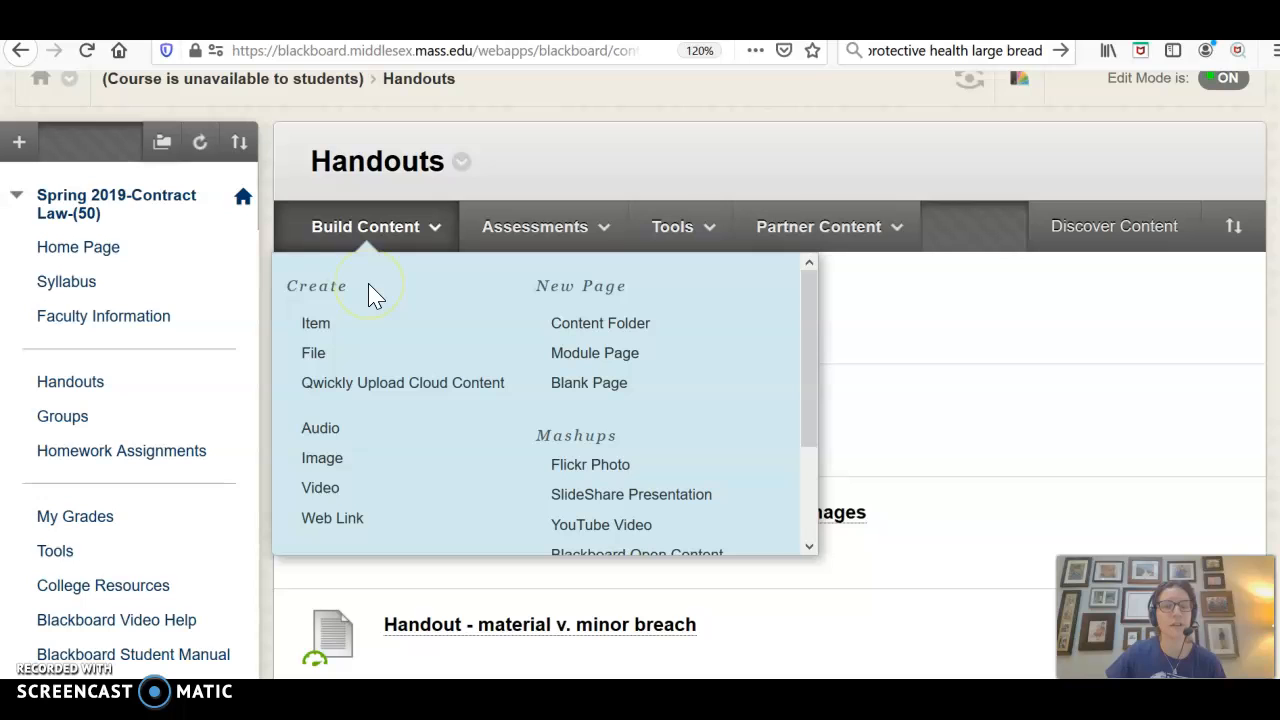
pyautogui.click(315, 355)
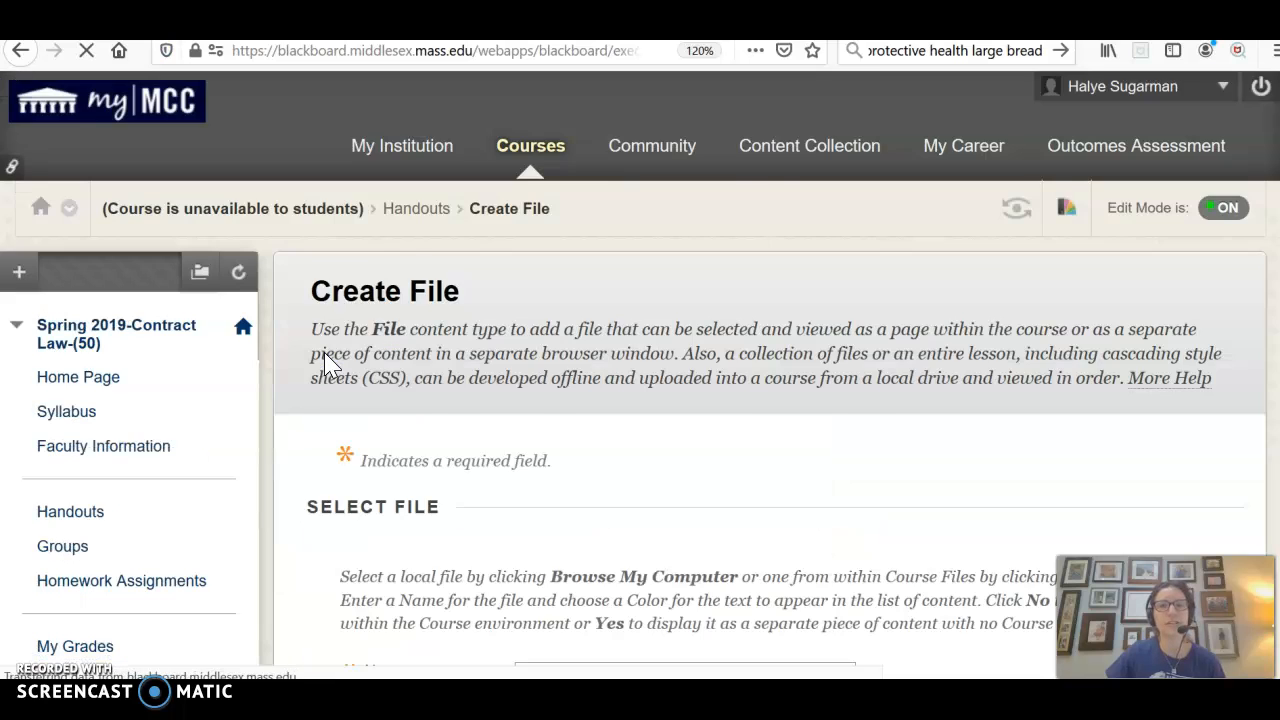
# - Name the new file item "Handout on Jurisdiction"
pyautogui.scroll(2, 575, 348)
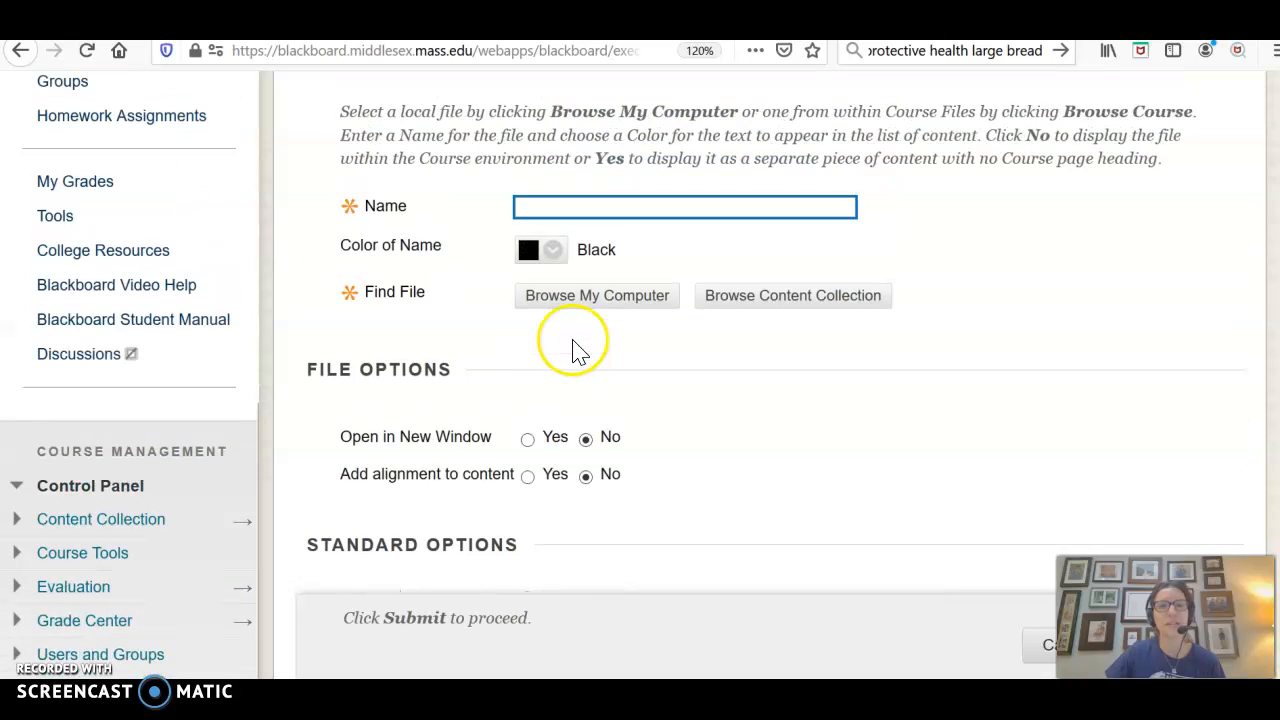
pyautogui.scroll(2, 573, 345)
pyautogui.click(572, 338)
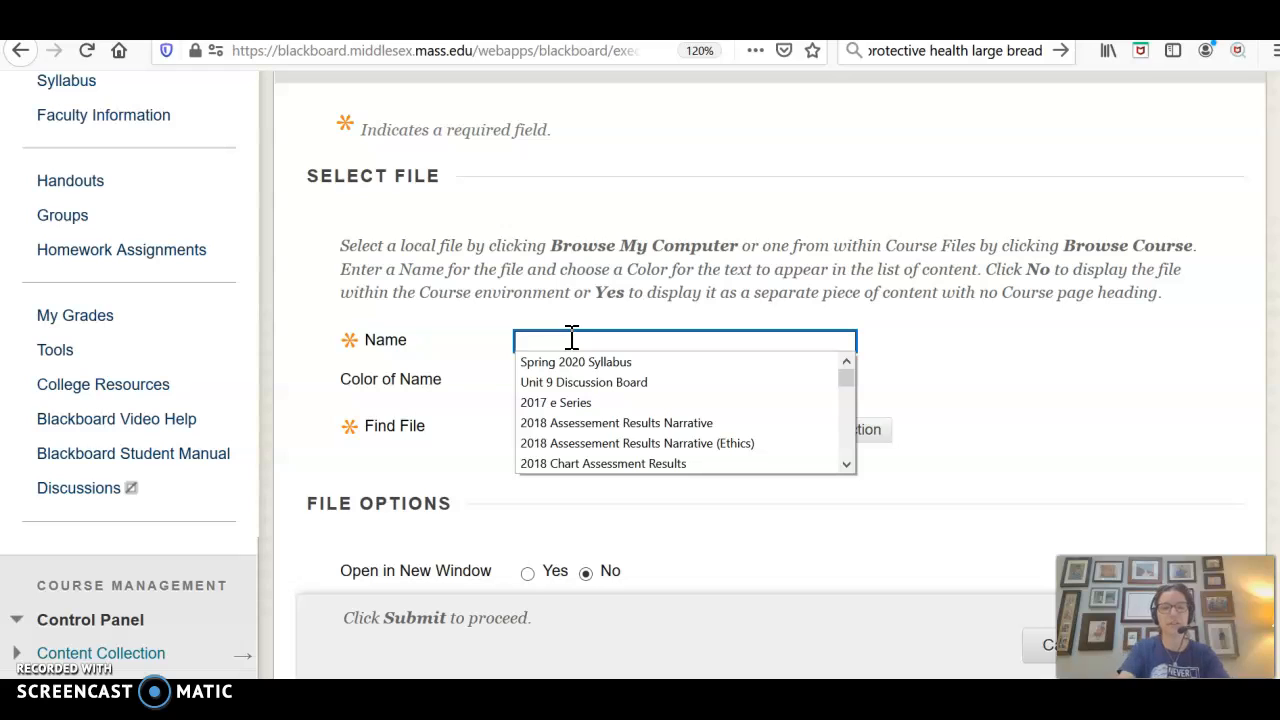
pyautogui.write('Handout on Jurisdiction')
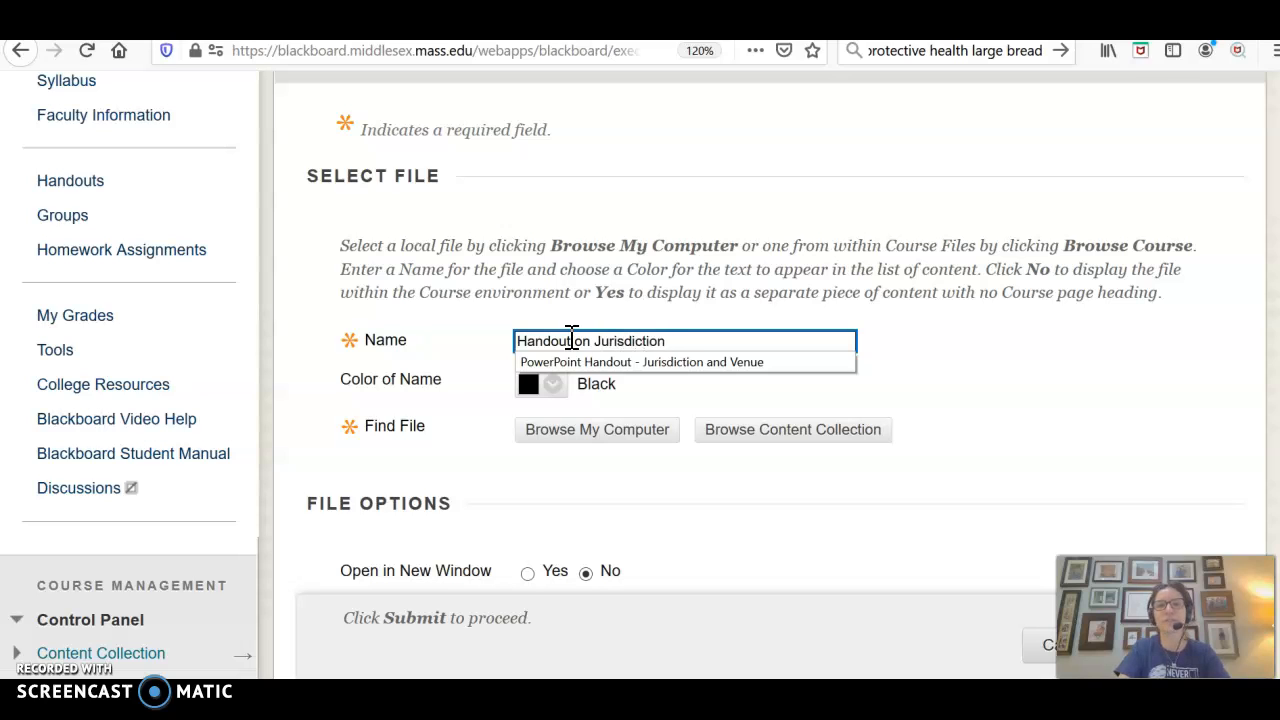
pyautogui.press('Return')
pyautogui.click(712, 347)
# - Attach the Accessory Handout document from the computer's Criminal Law folder to the file item
pyautogui.click(641, 431)
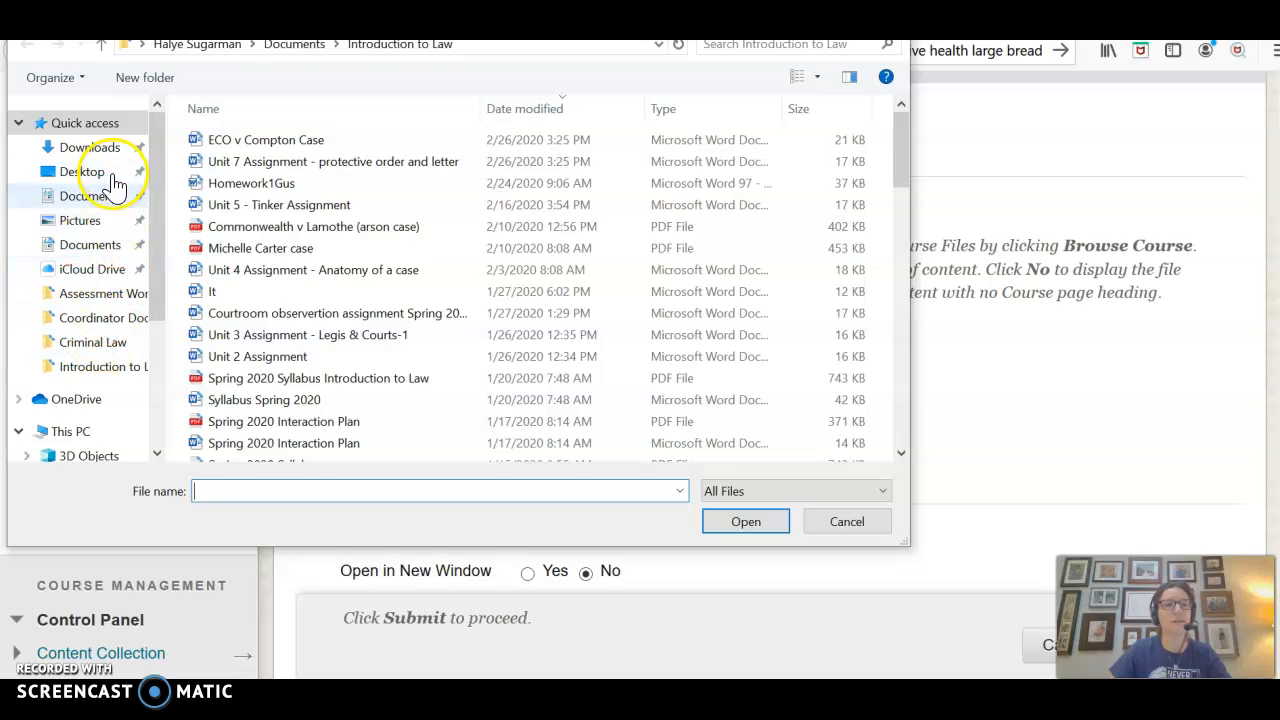
pyautogui.click(116, 343)
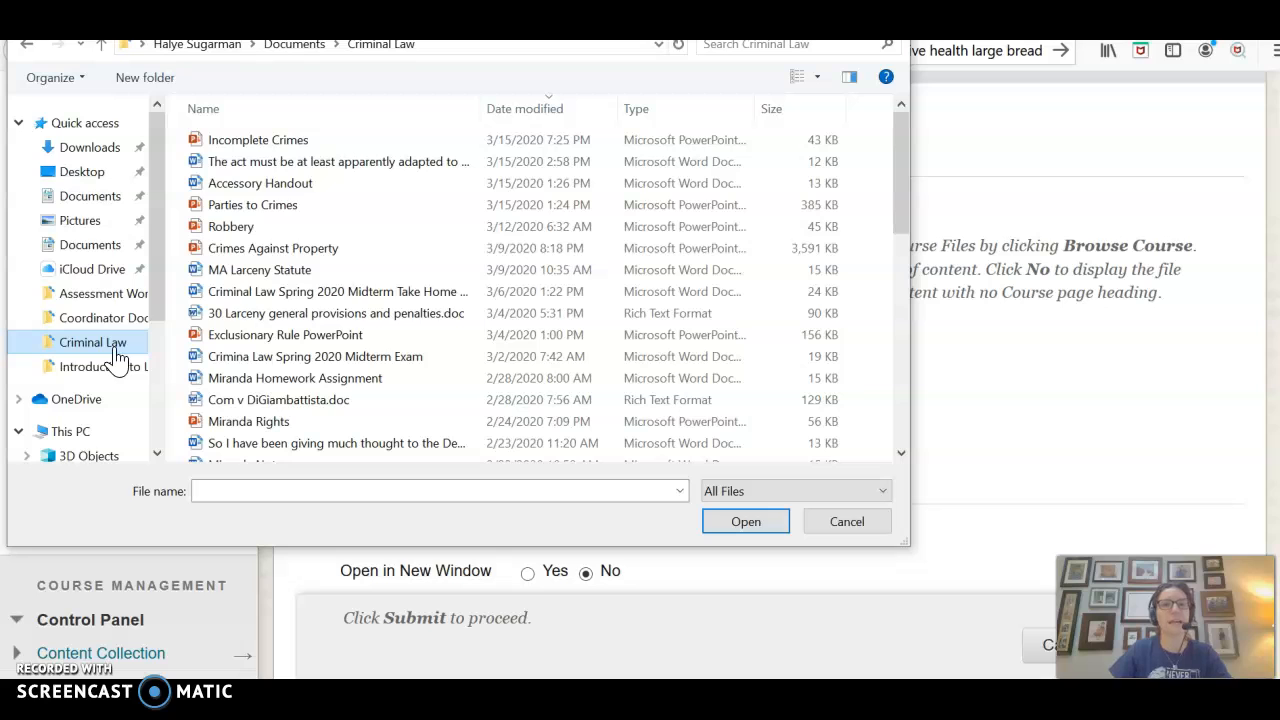
pyautogui.click(288, 190)
pyautogui.click(288, 190)
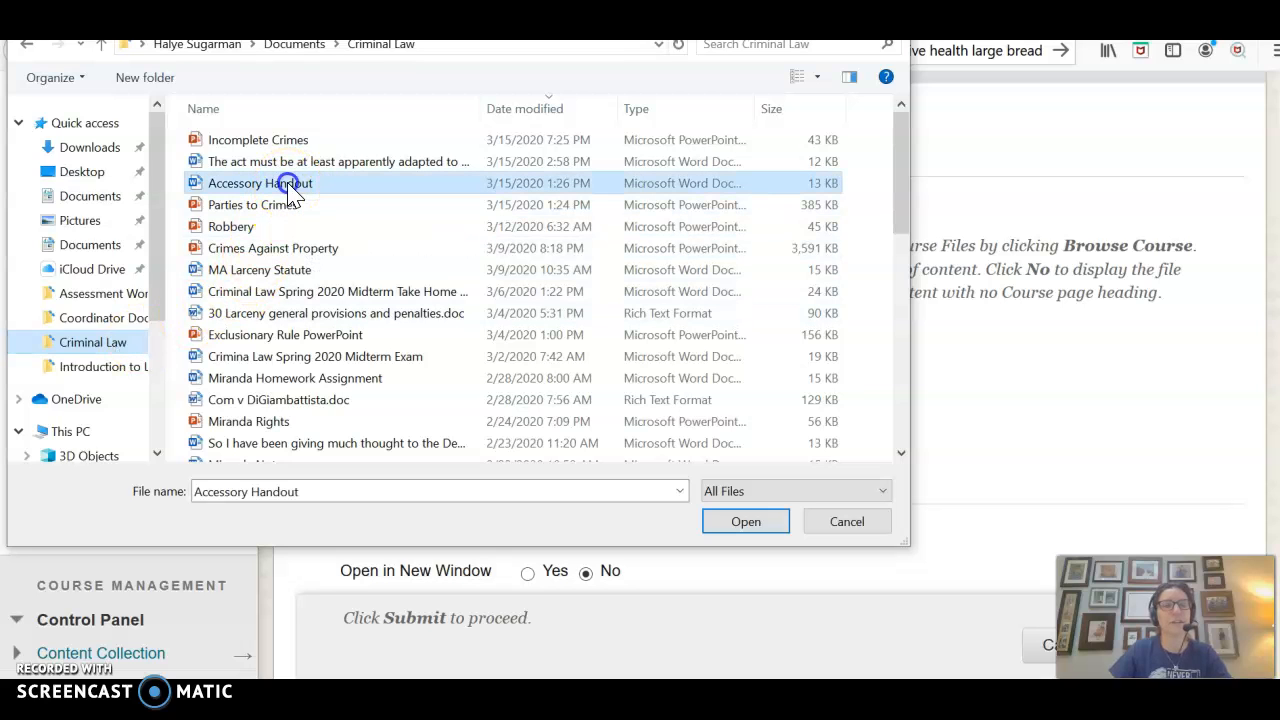
pyautogui.click(748, 522)
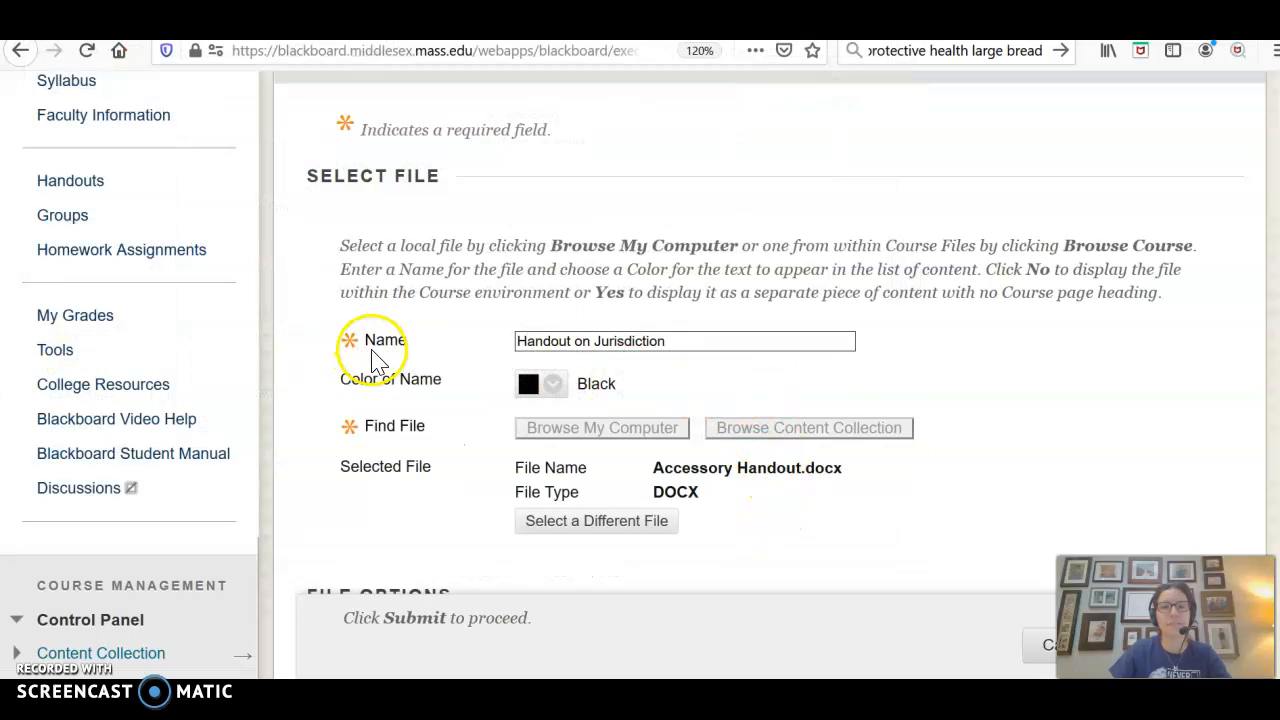
# - Submit the Handout on Jurisdiction file item with its default file and standard options
pyautogui.scroll(-2, 514, 451)
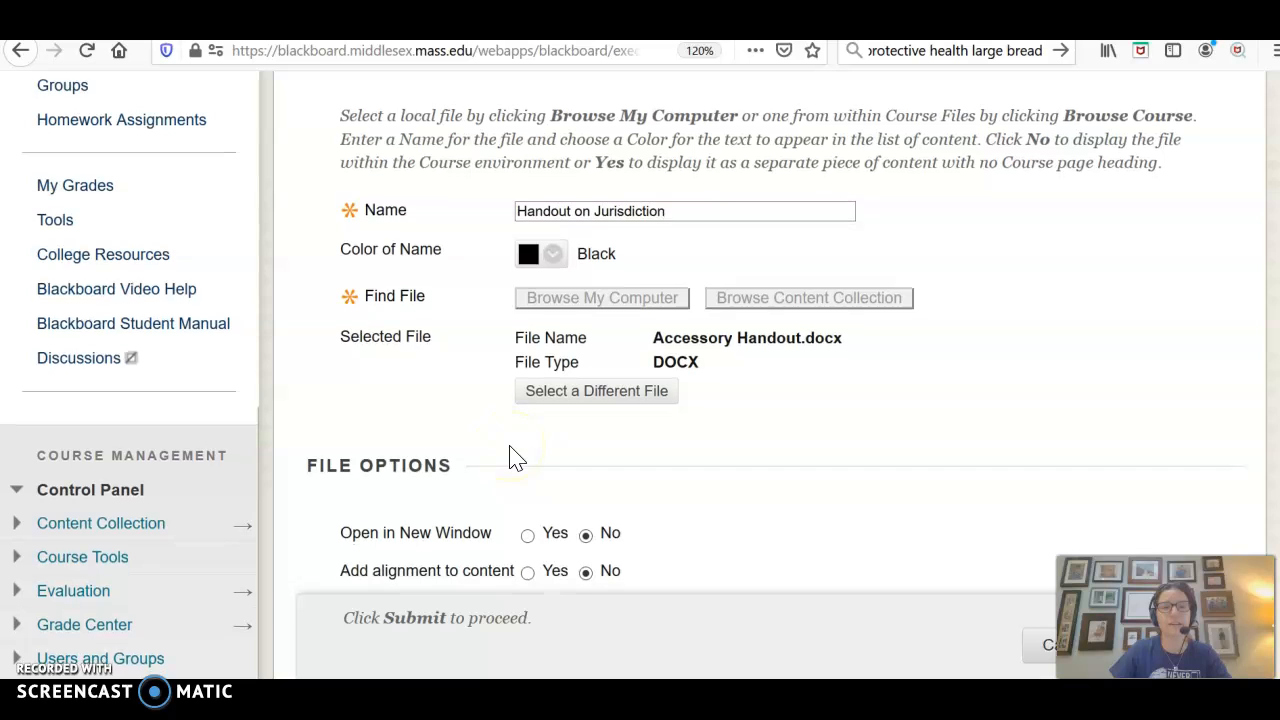
pyautogui.scroll(-2, 514, 458)
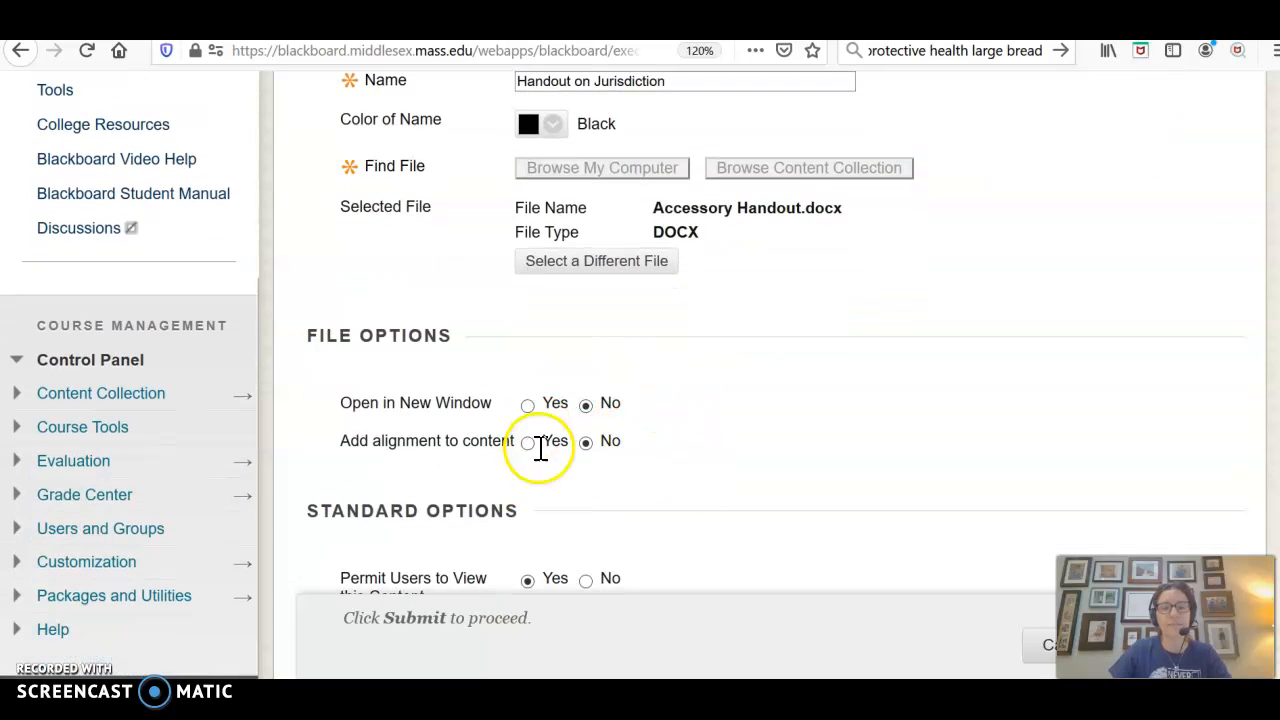
pyautogui.scroll(-2, 640, 428)
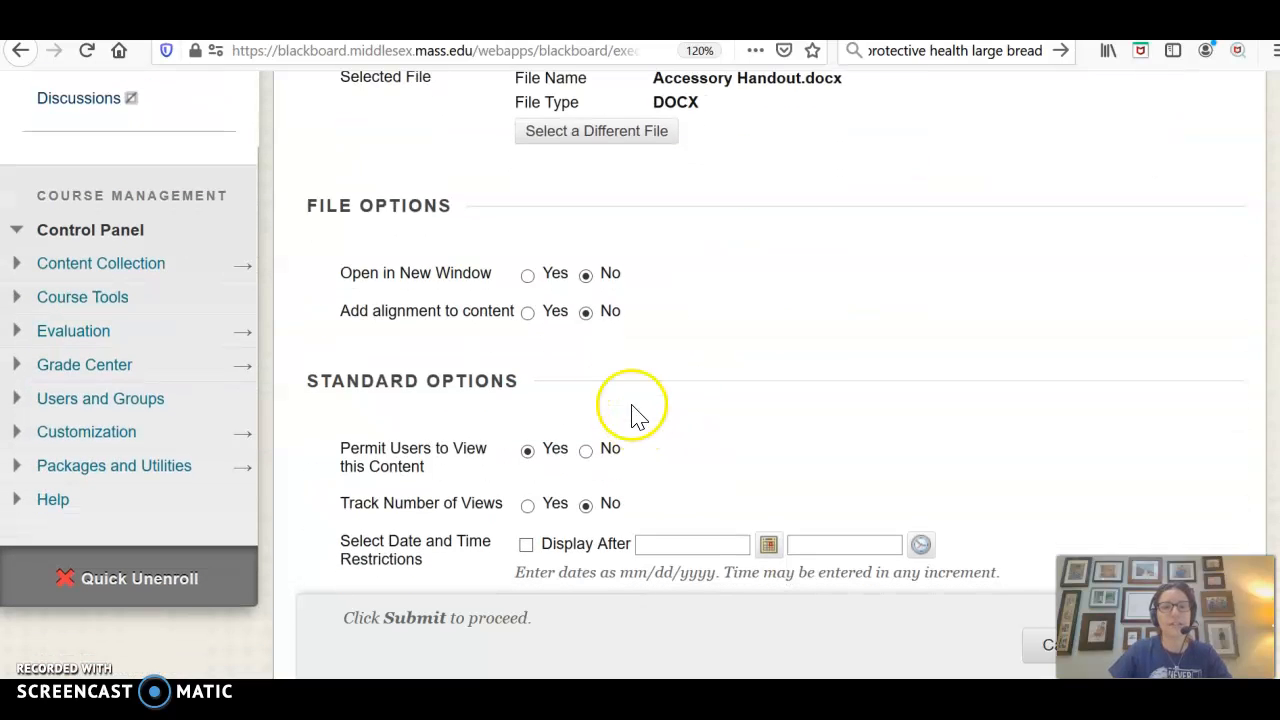
pyautogui.scroll(-2, 423, 357)
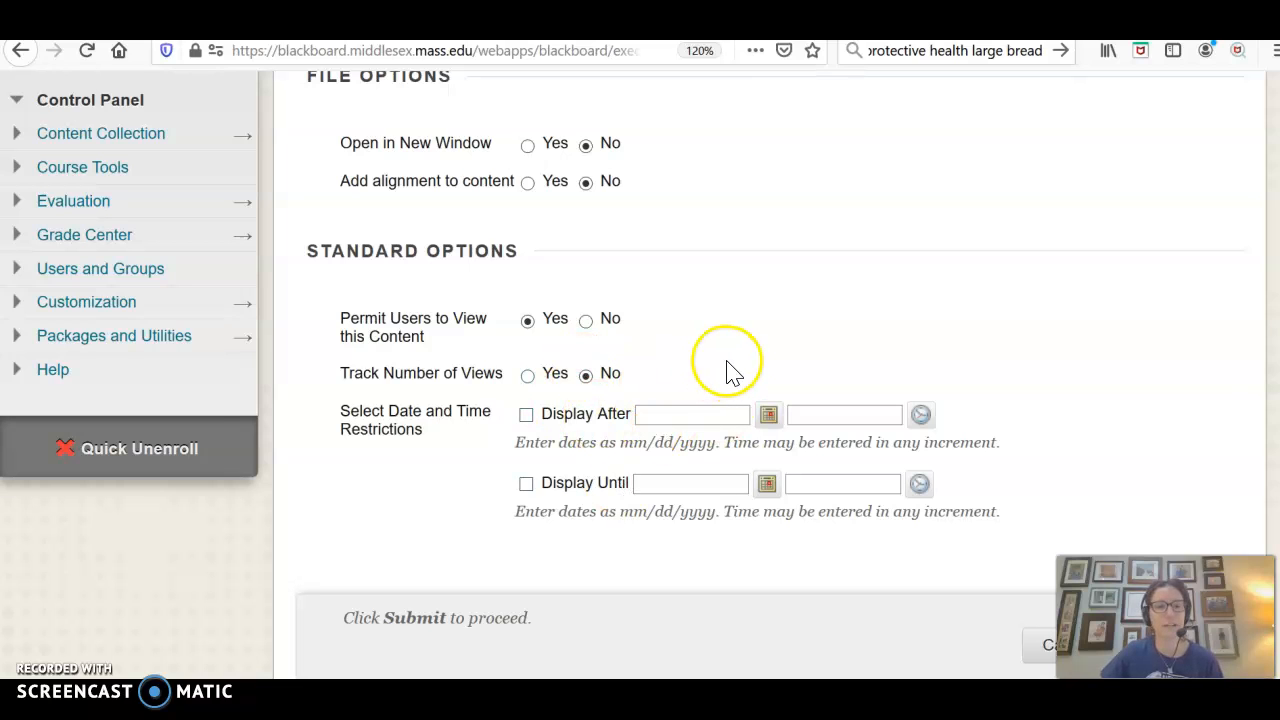
pyautogui.scroll(-1, 737, 360)
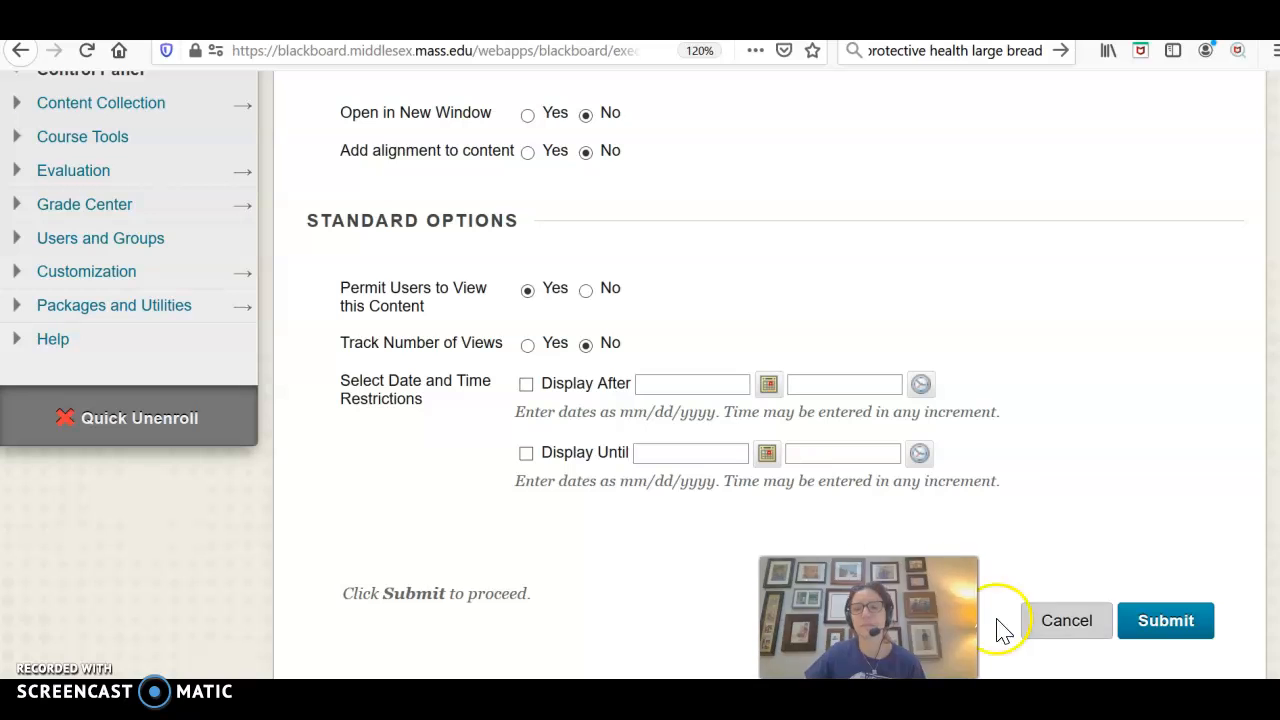
pyautogui.click(1166, 620)
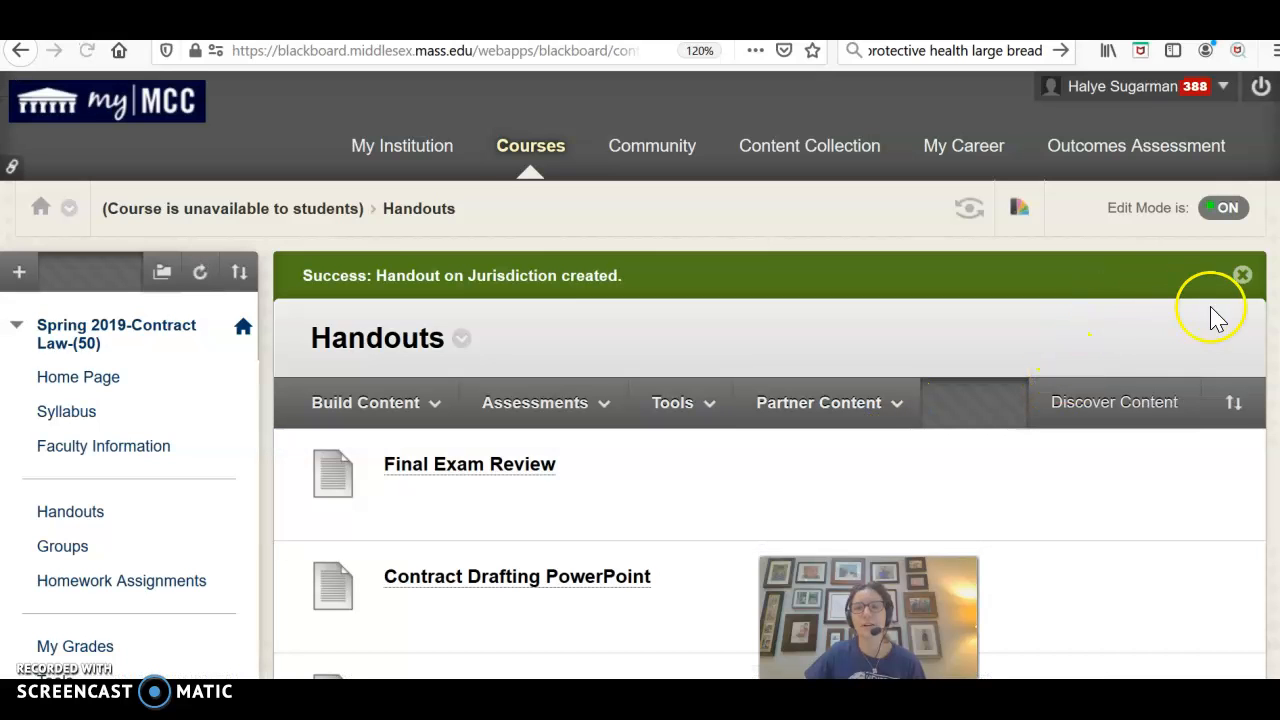
# - Locate the new Handout on Jurisdiction item in the Handouts list and check its position among the content
pyautogui.scroll(-15, 640, 400)
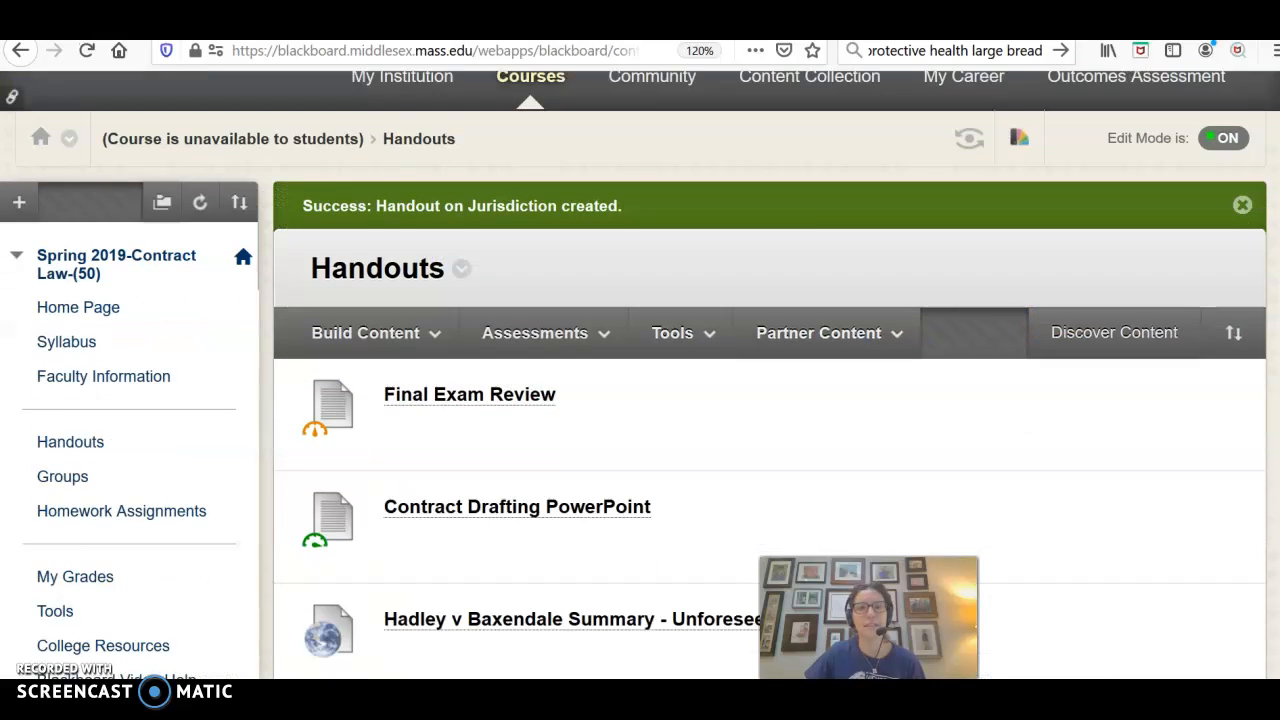
pyautogui.scroll(-13, 1010, 668)
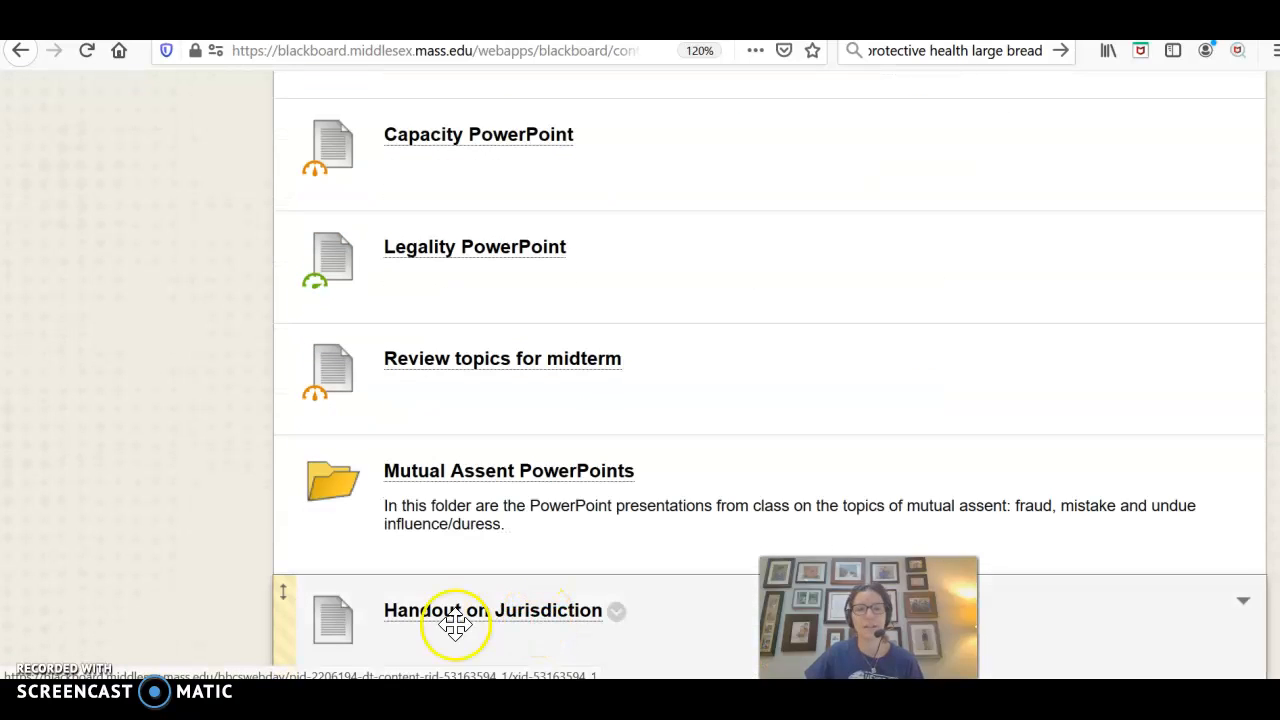
pyautogui.moveTo(283, 634); pyautogui.dragTo(332, 165)
pyautogui.scroll(-10, 770, 375)
pyautogui.scroll(15, 770, 375)
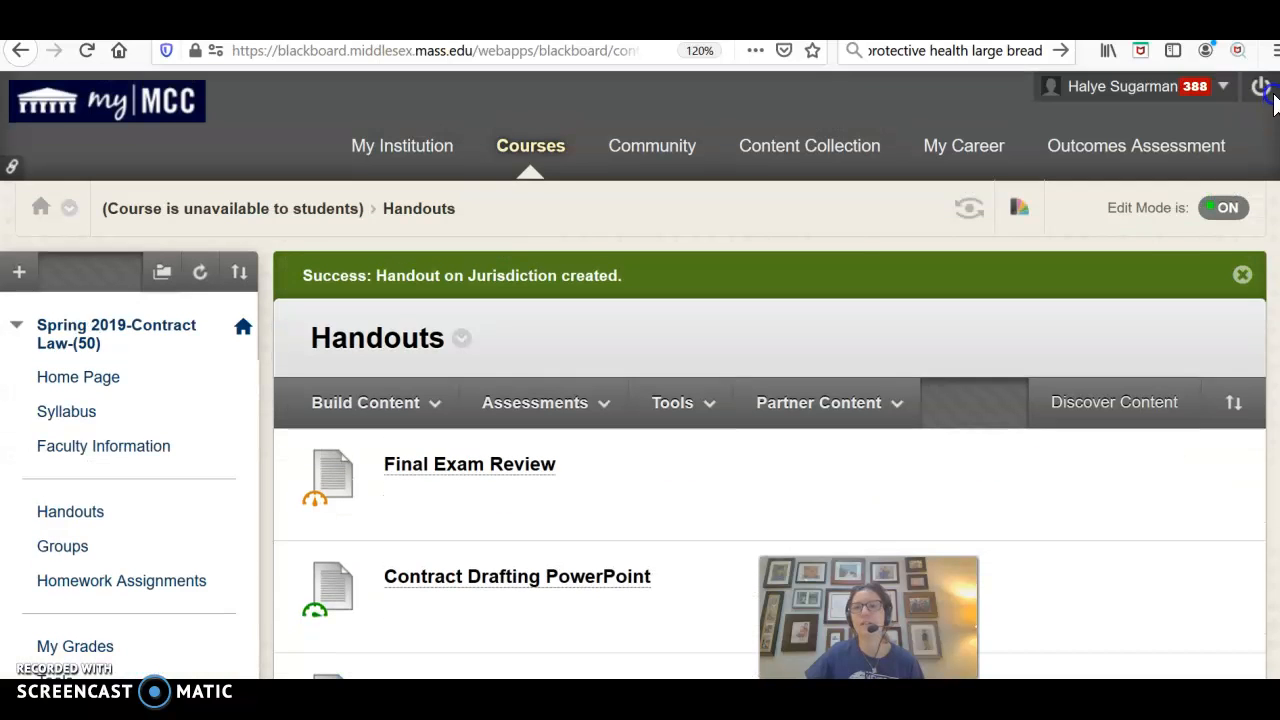
# - Open the reorder list for the Handouts content, select Case Briefing Handouts, and cancel the reordering
pyautogui.click(1236, 402)
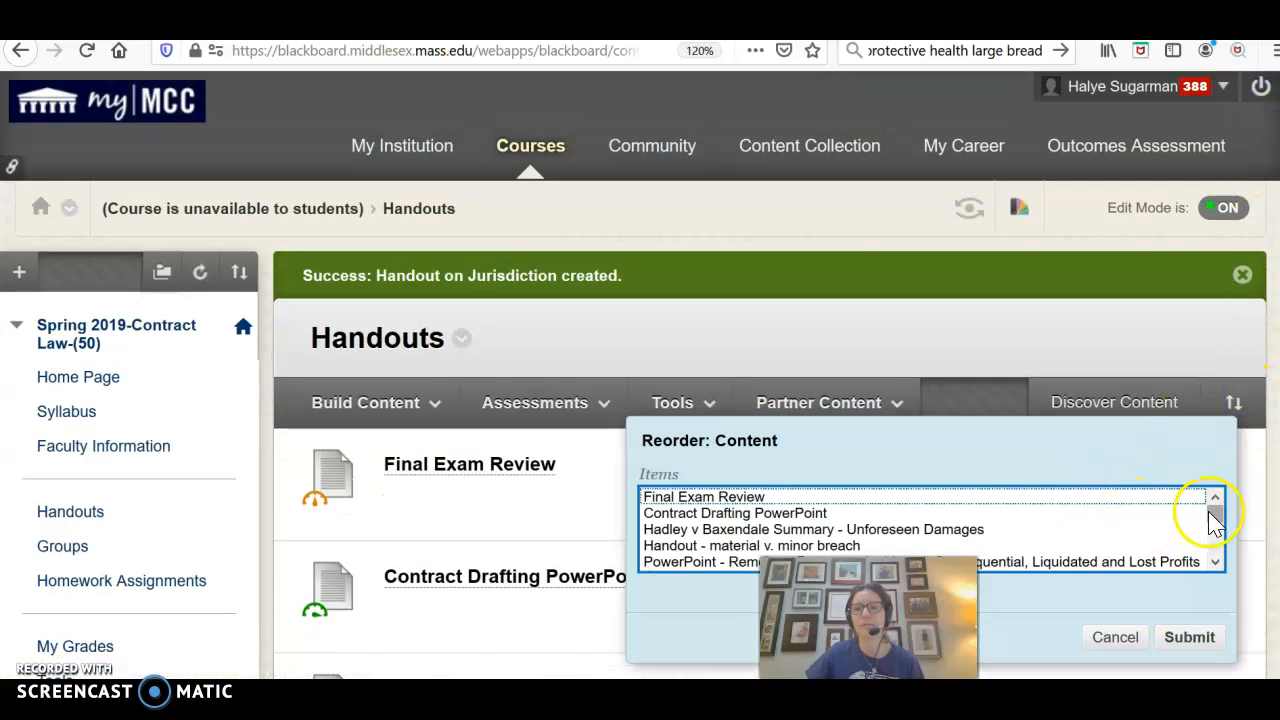
pyautogui.moveTo(1212, 512); pyautogui.dragTo(1217, 566)
pyautogui.scroll(2, 775, 530)
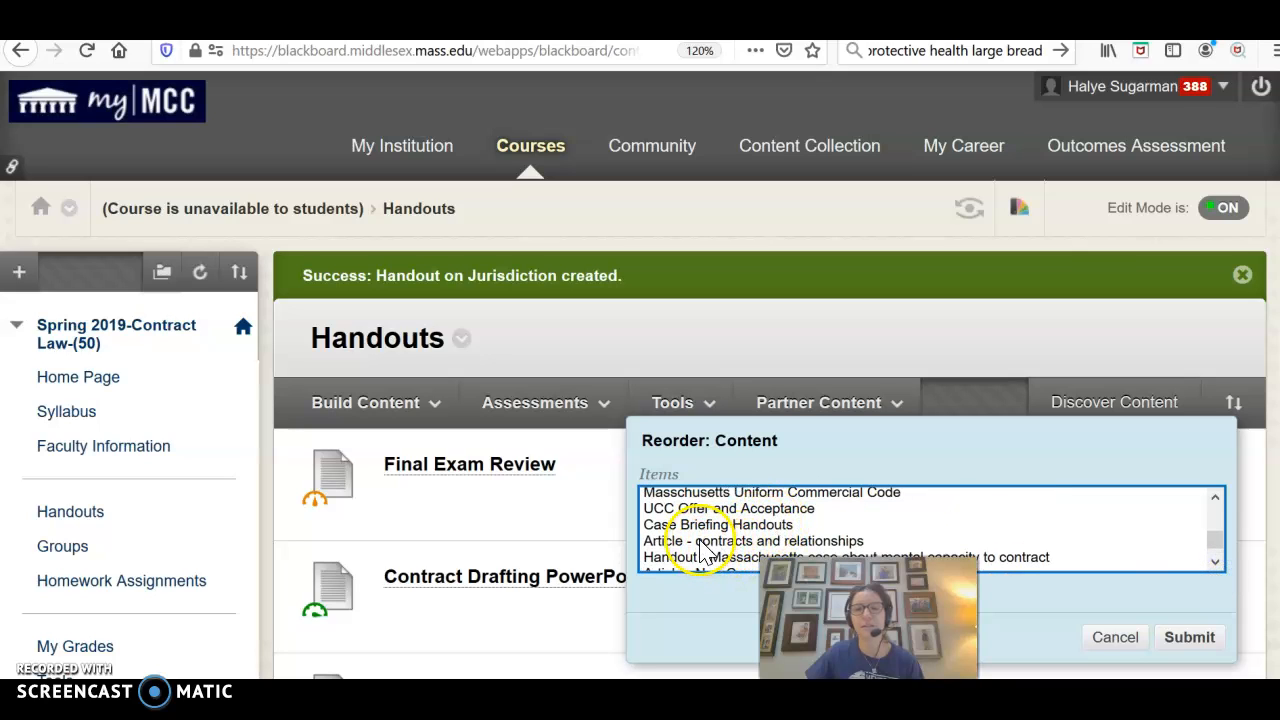
pyautogui.click(705, 525)
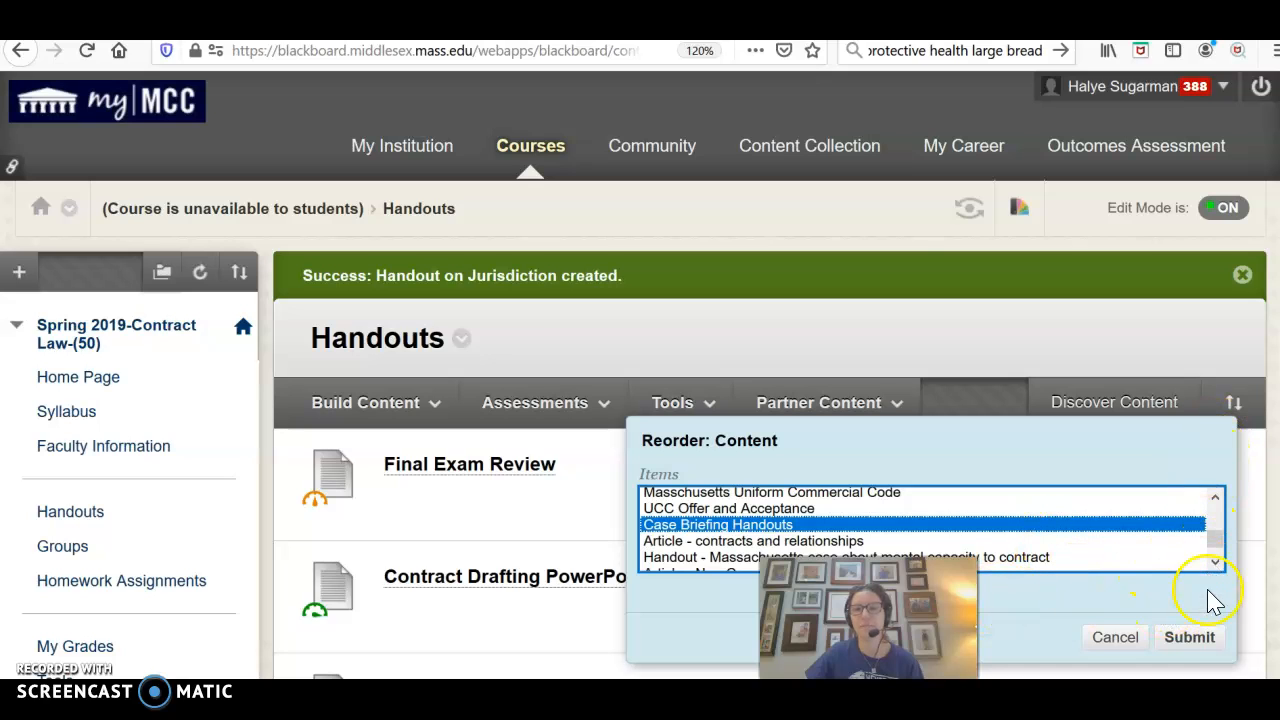
pyautogui.click(1113, 637)
pyautogui.click(591, 401)
pyautogui.click(425, 412)
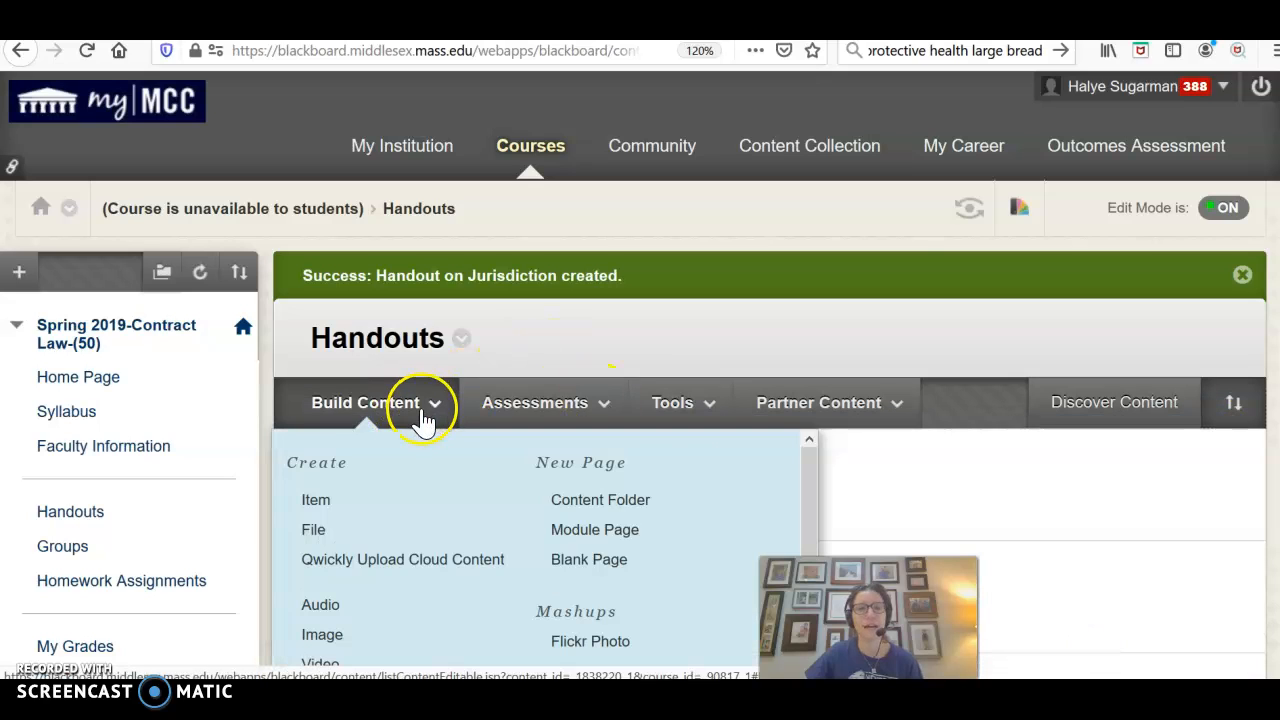
pyautogui.scroll(-2, 400, 402)
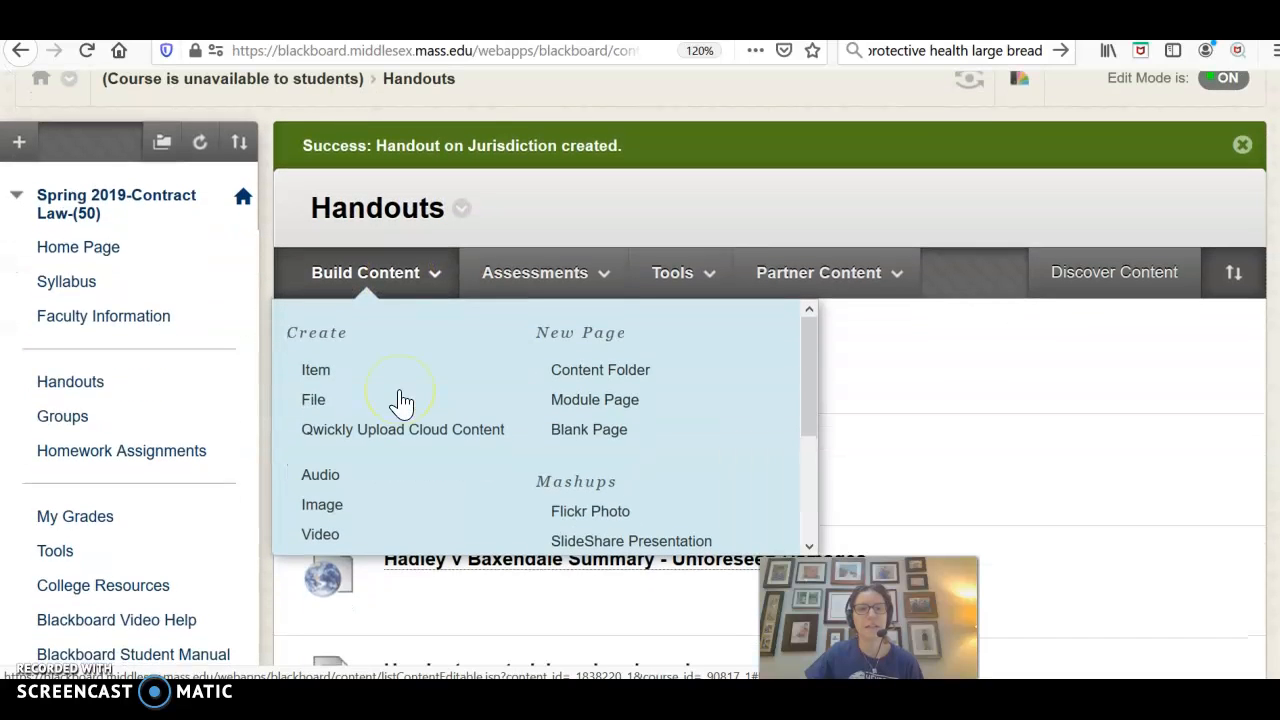
pyautogui.click(394, 404)
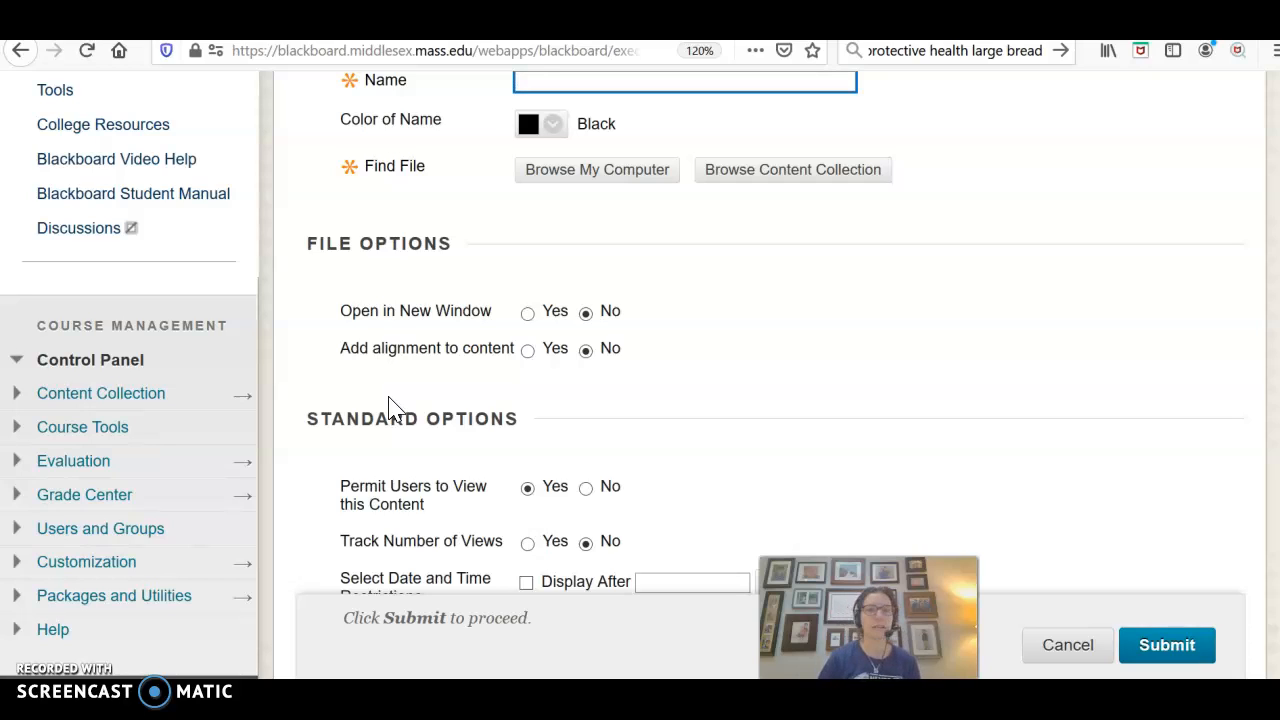
pyautogui.scroll(3, 463, 314)
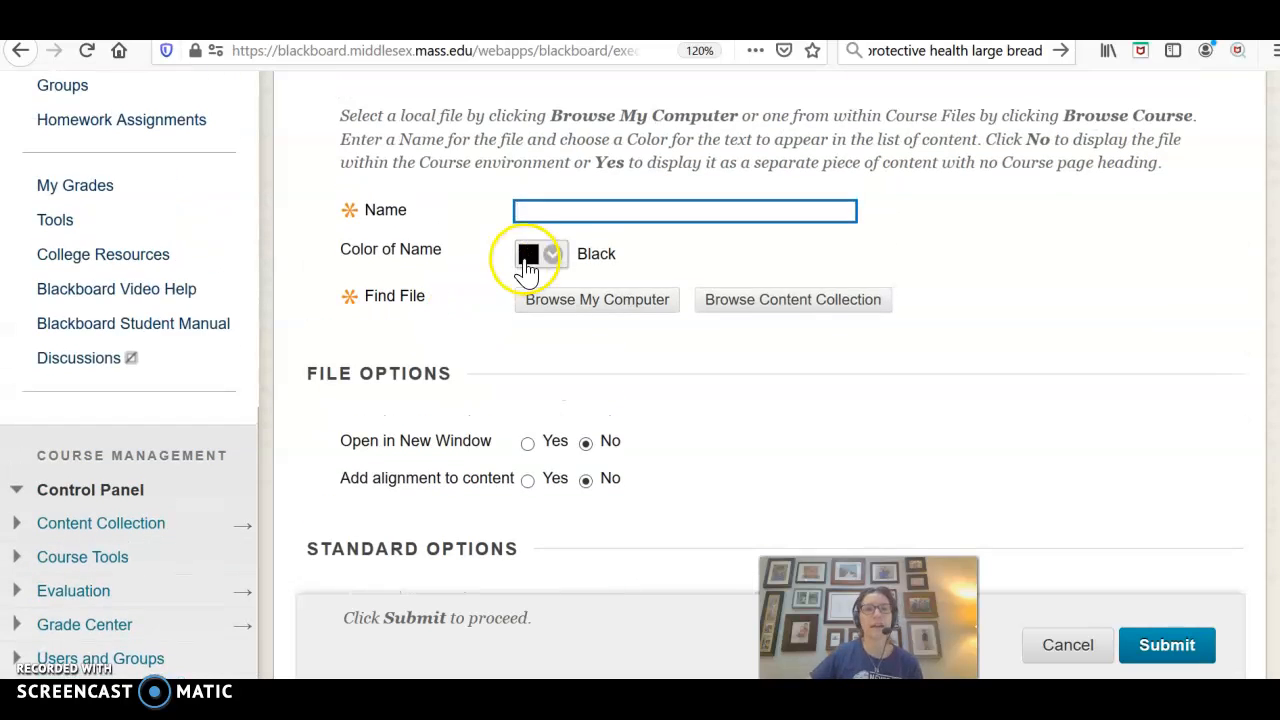
pyautogui.scroll(1, 488, 208)
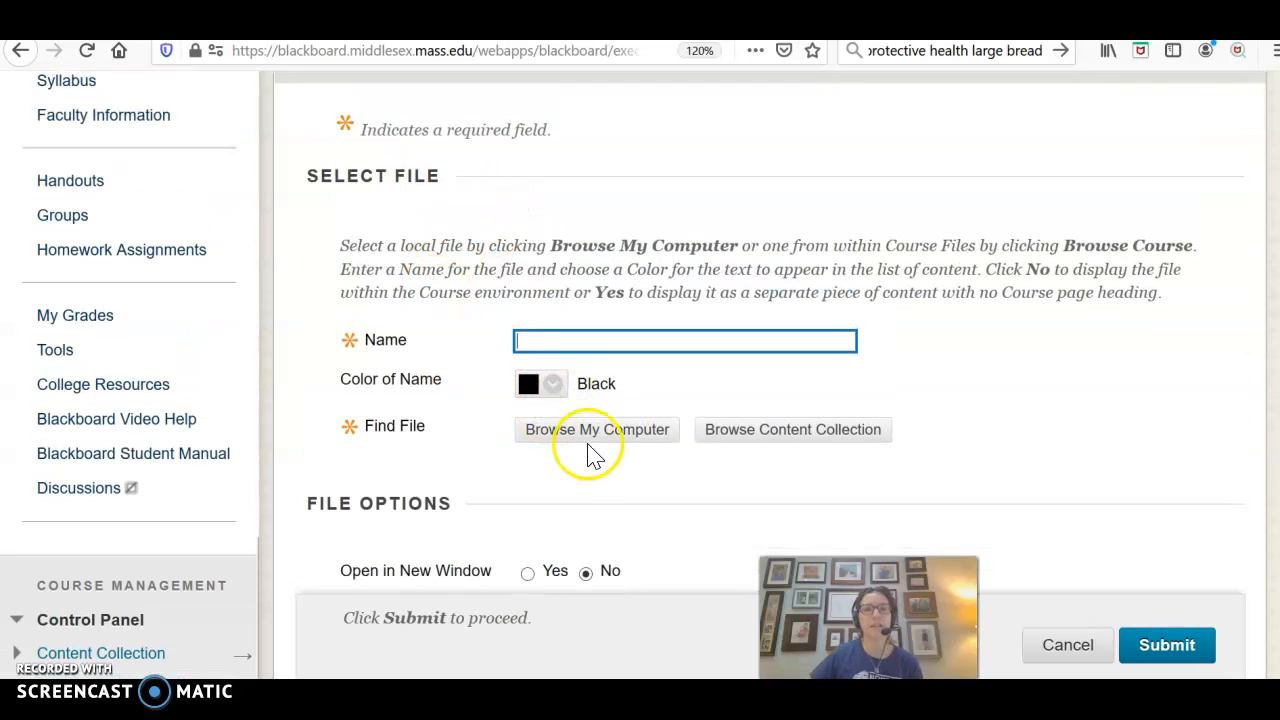
pyautogui.click(1048, 652)
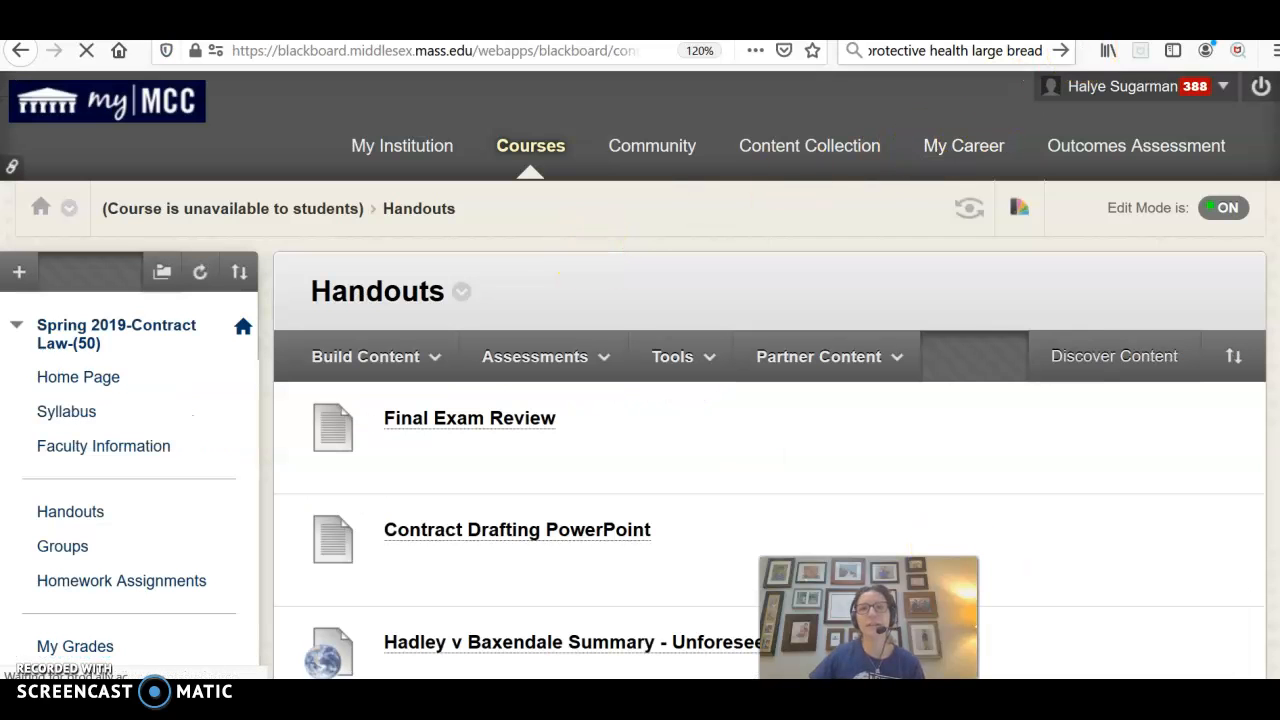
# - Open the Washington Post home page in a new browser tab
pyautogui.hotkey('ctrl', 't')
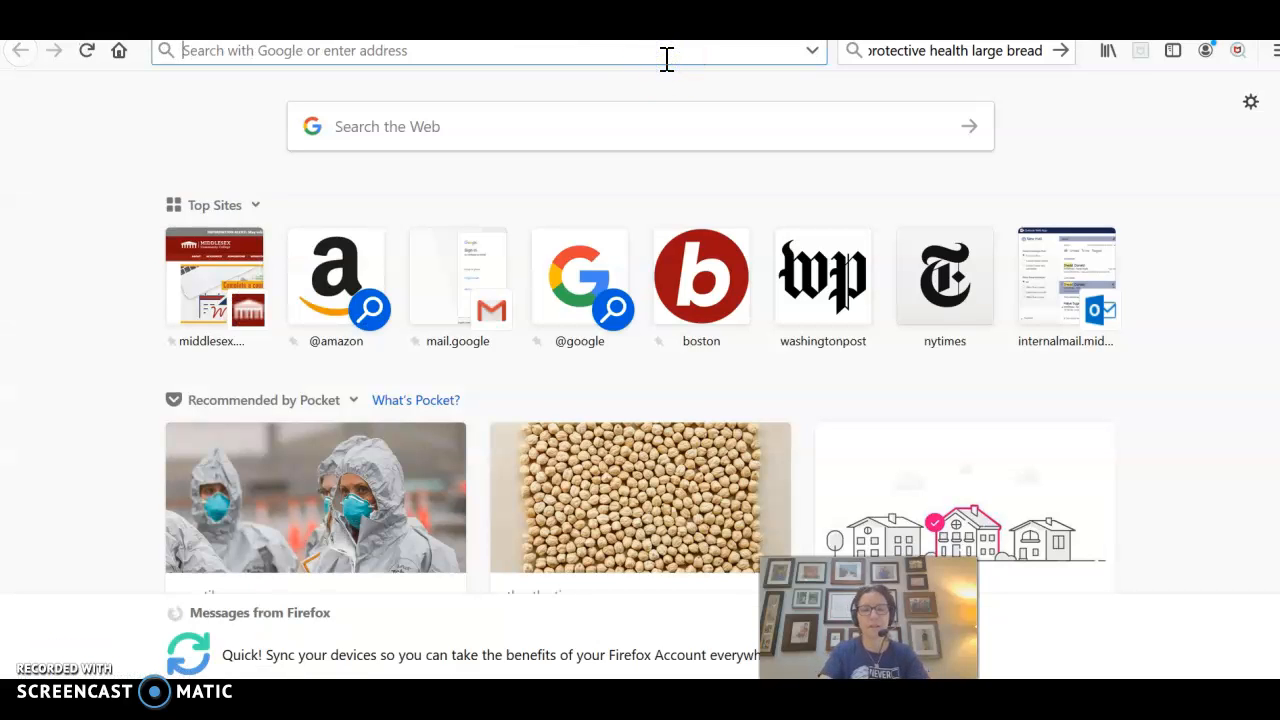
pyautogui.click(868, 304)
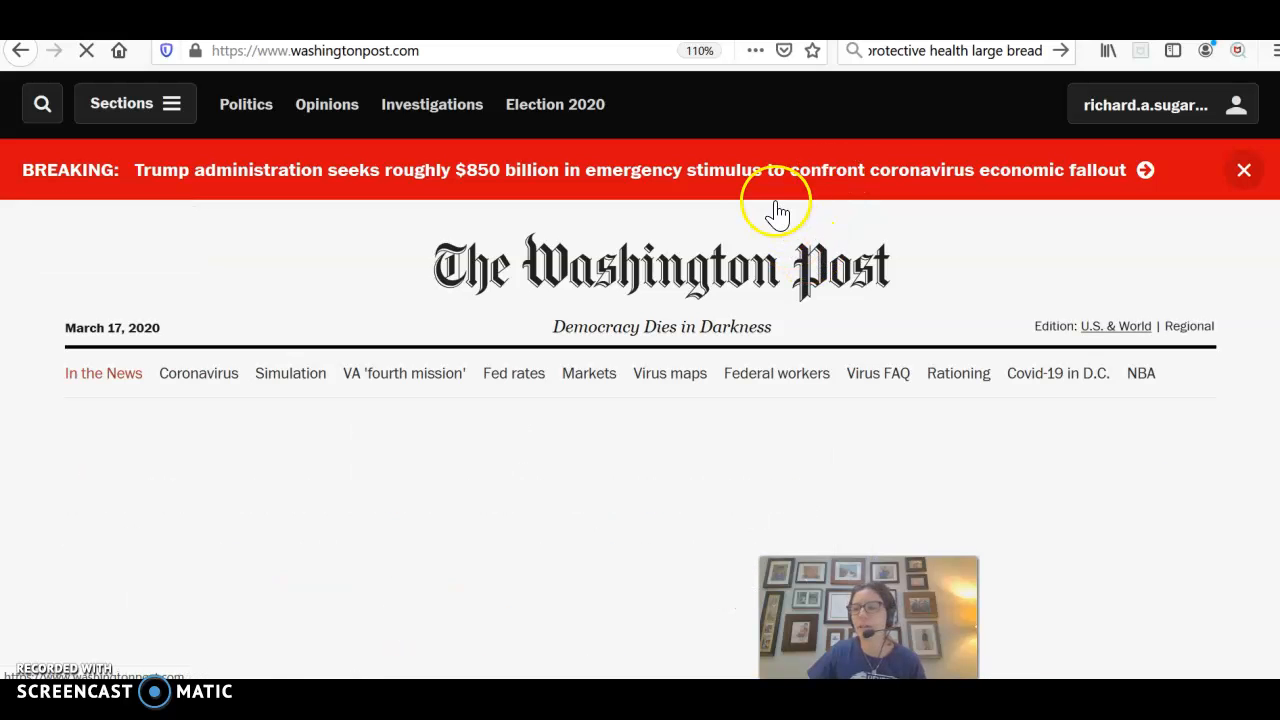
pyautogui.hotkey('ctrl', 'Tab')
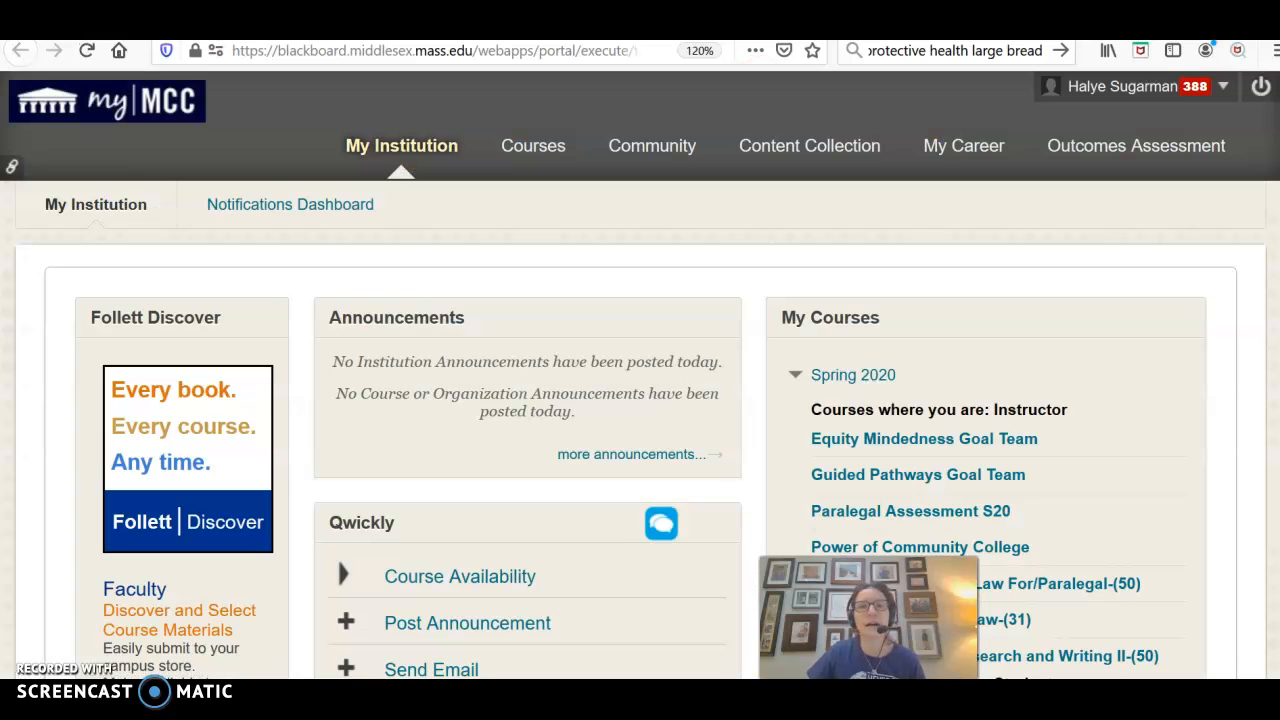
pyautogui.hotkey('ctrl', 'shift', 'Tab')
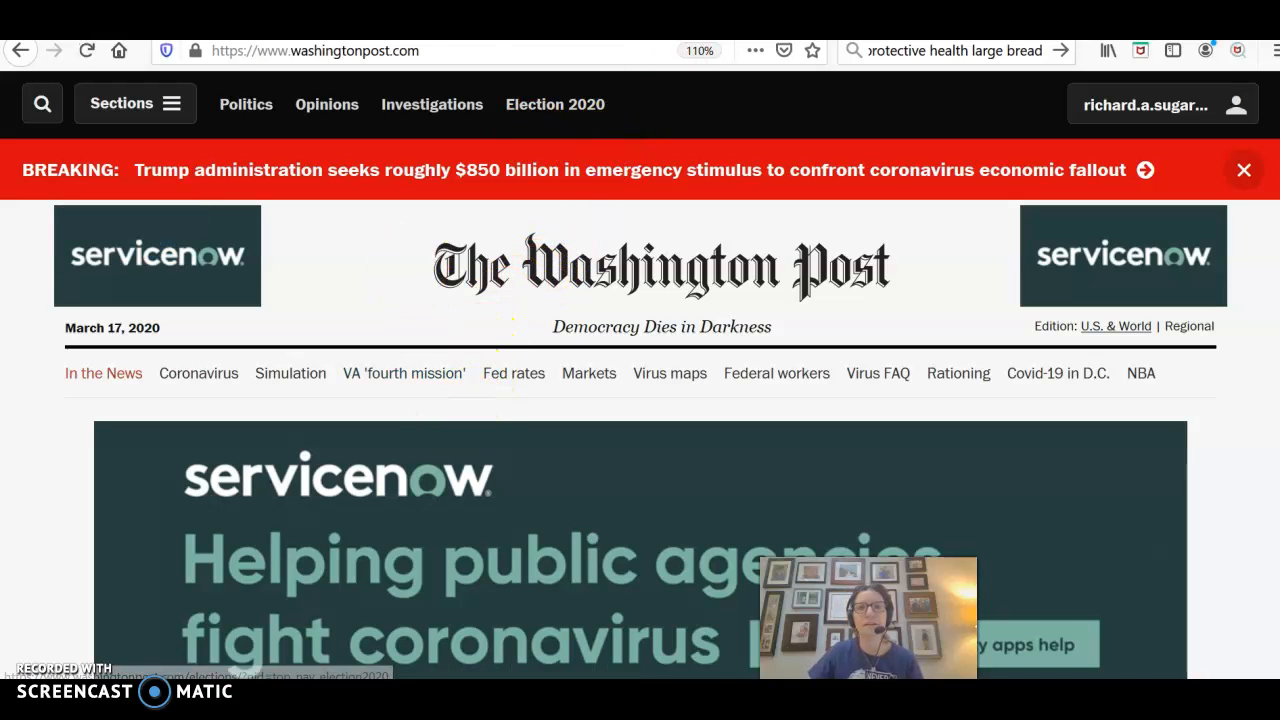
# - Return to the Handouts area in Blackboard and start creating a Web Link there
pyautogui.hotkey('ctrl', 'Tab')
pyautogui.click(366, 362)
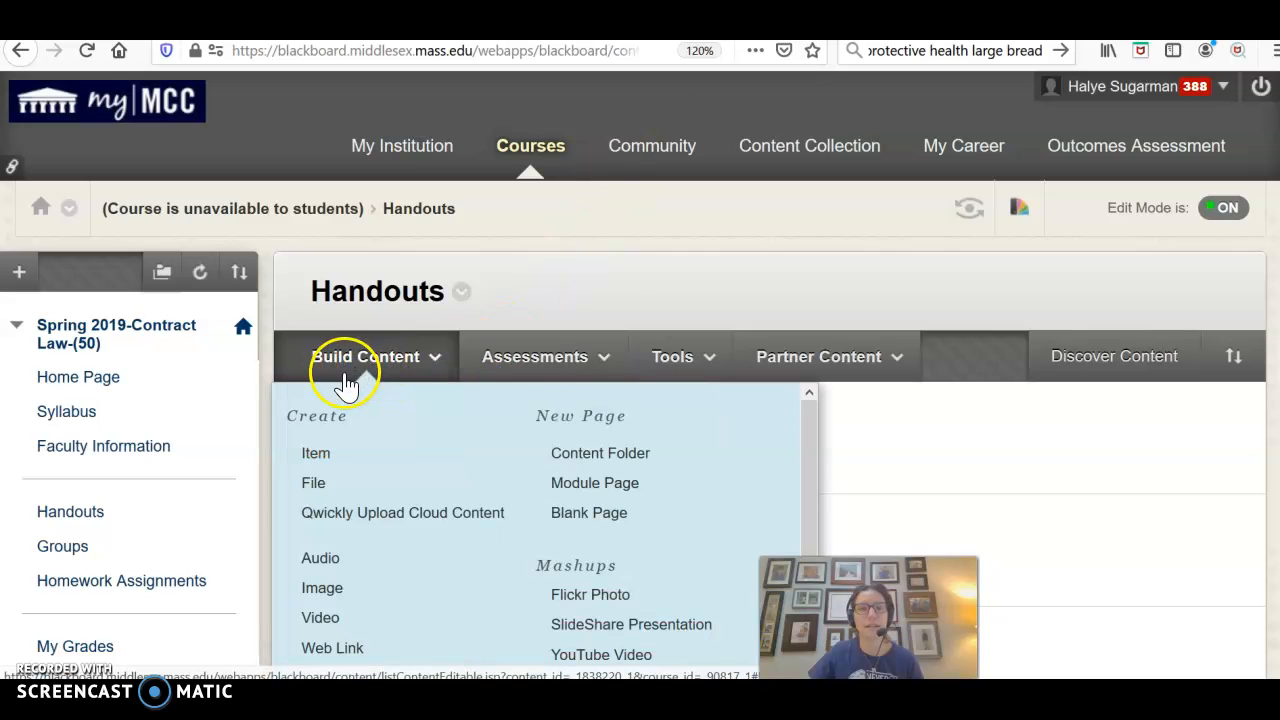
pyautogui.click(366, 652)
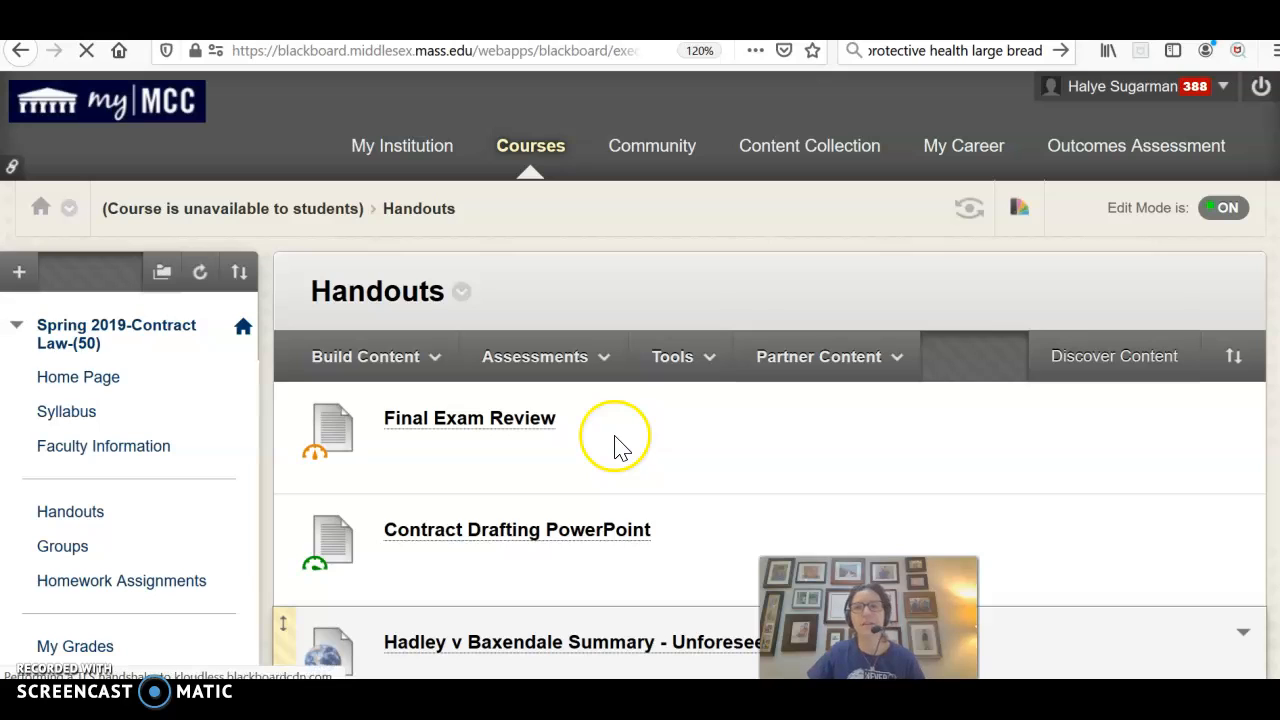
# - Name the web link "Article on Jurisdiction from WaPo"
pyautogui.scroll(-2, 790, 360)
pyautogui.click(679, 426)
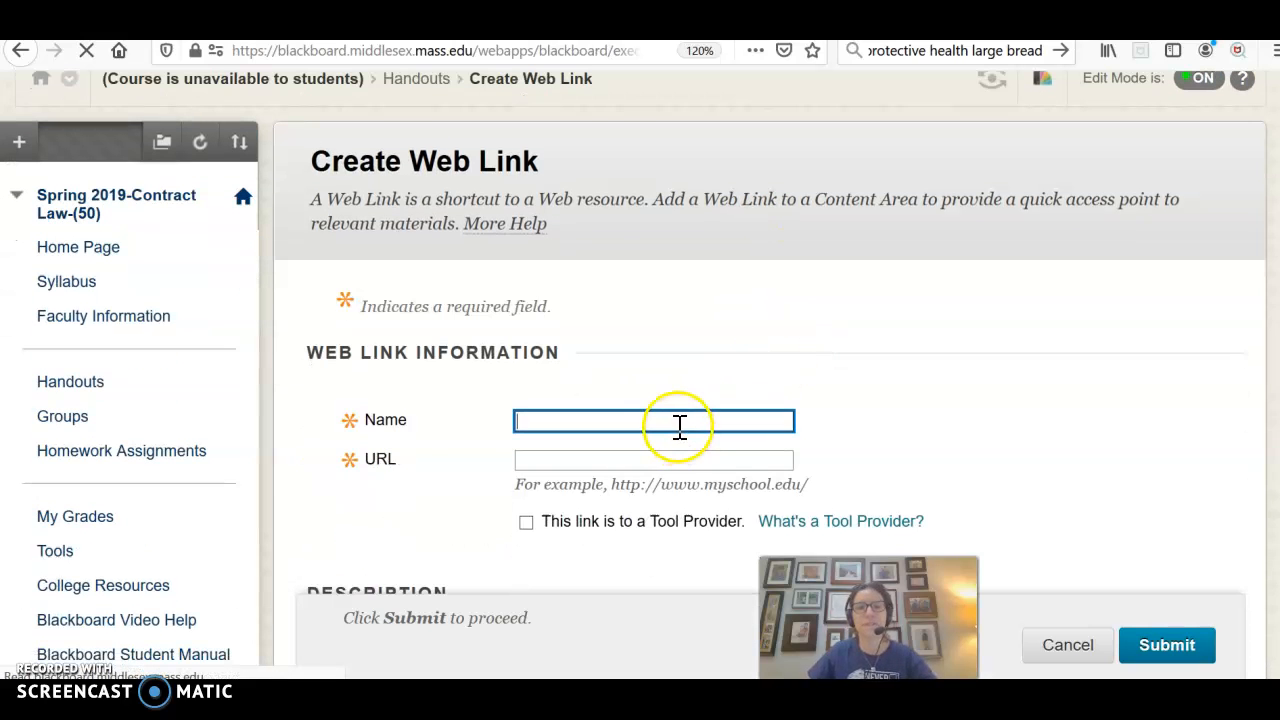
pyautogui.write('Articl')
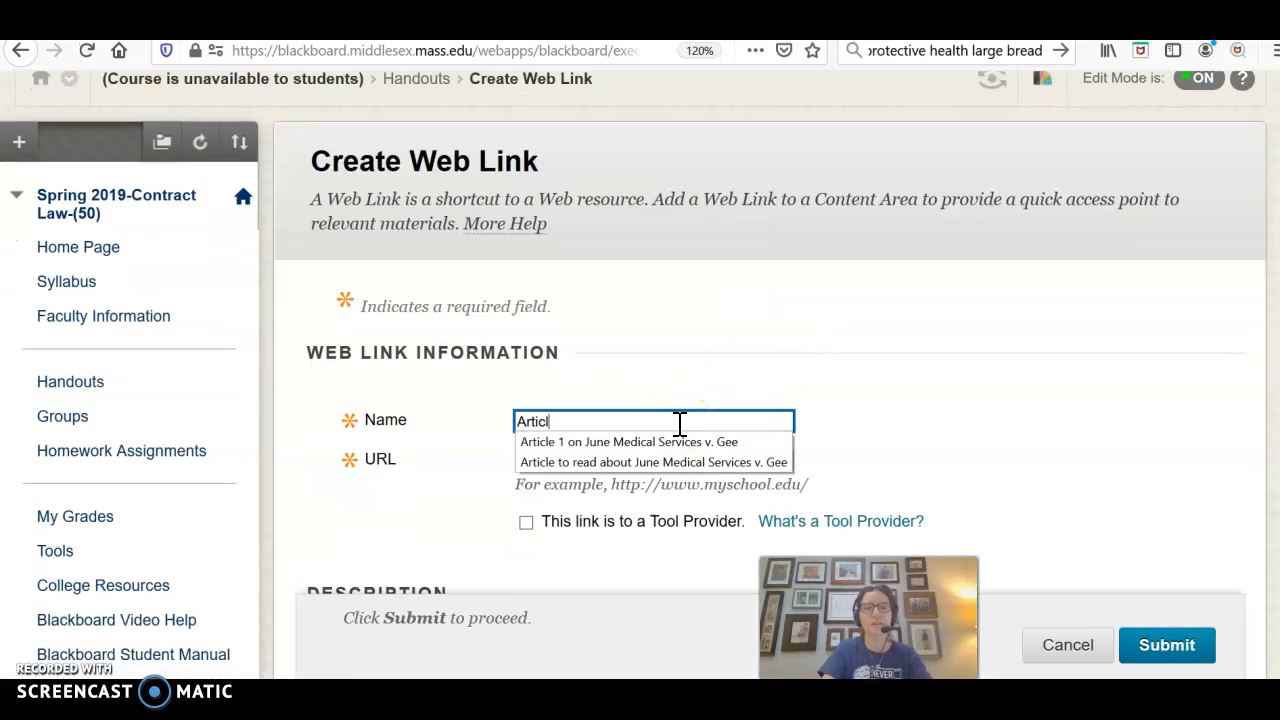
pyautogui.write('e on Jursidction from')
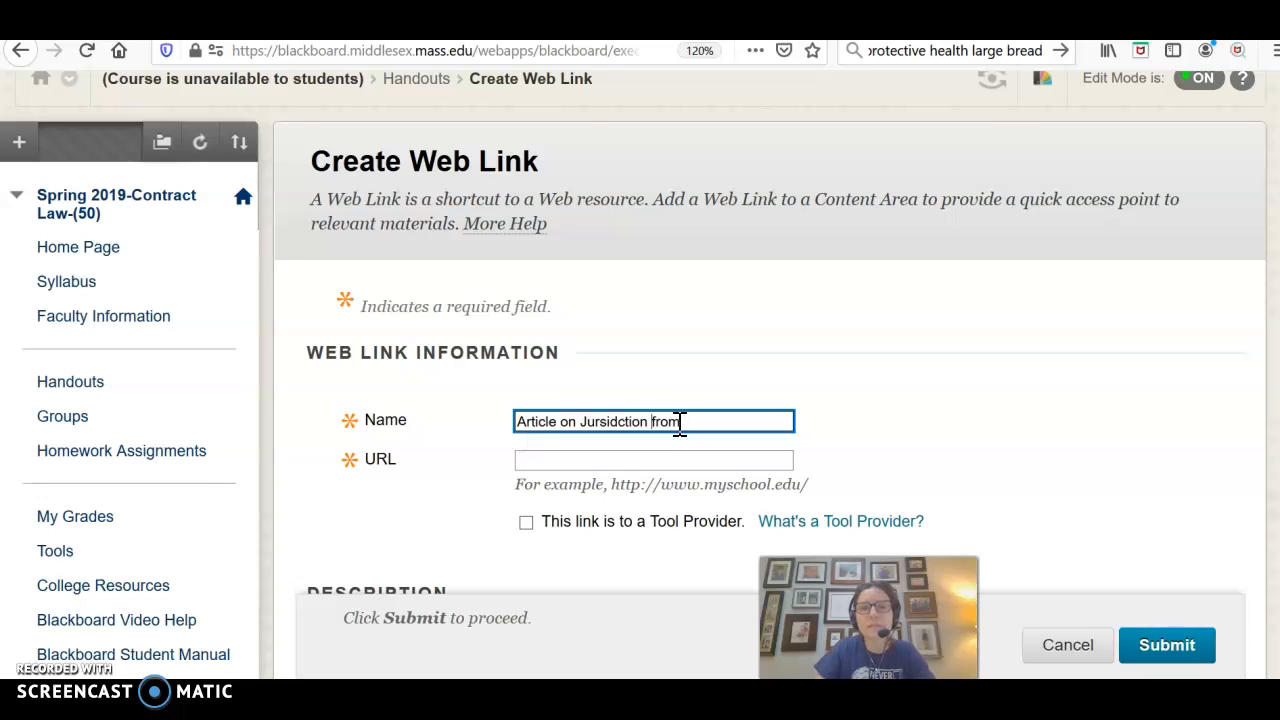
pyautogui.write('Jur')
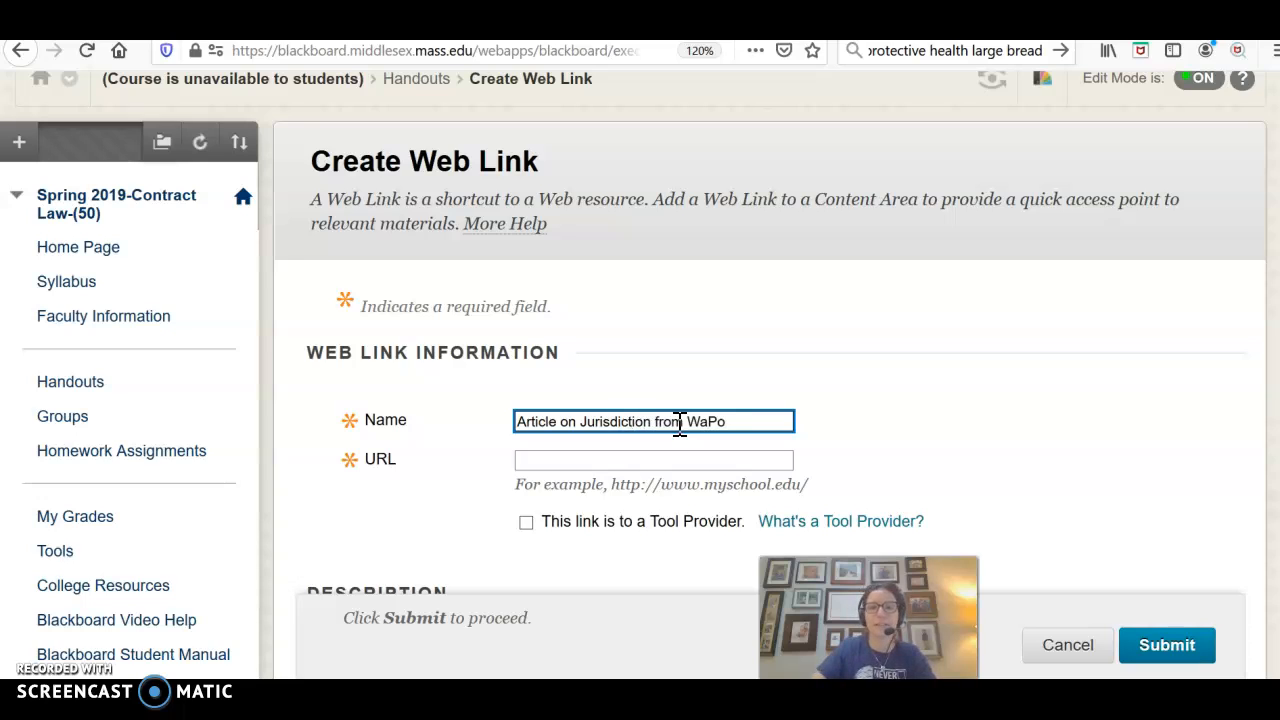
# - Copy the address of the Washington Post article on federal workers and return to the web link's empty URL field in Blackboard
pyautogui.click(686, 460)
pyautogui.click(1110, 30)
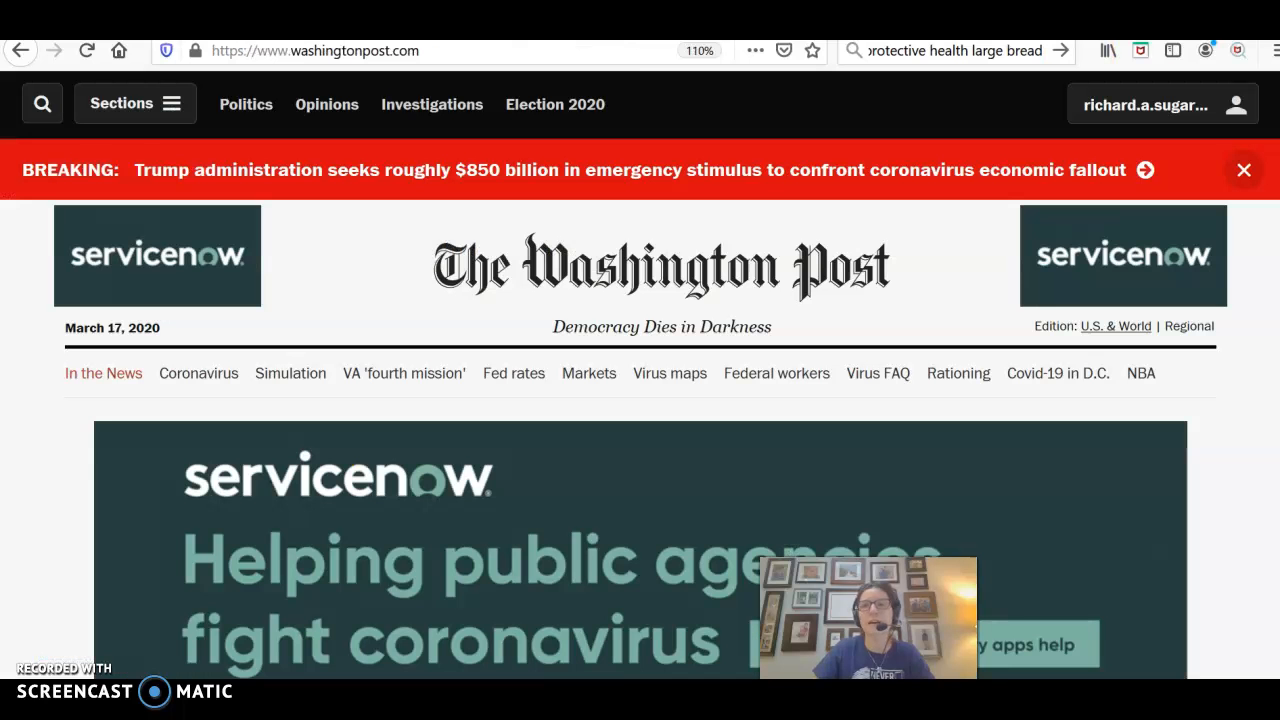
pyautogui.click(557, 54)
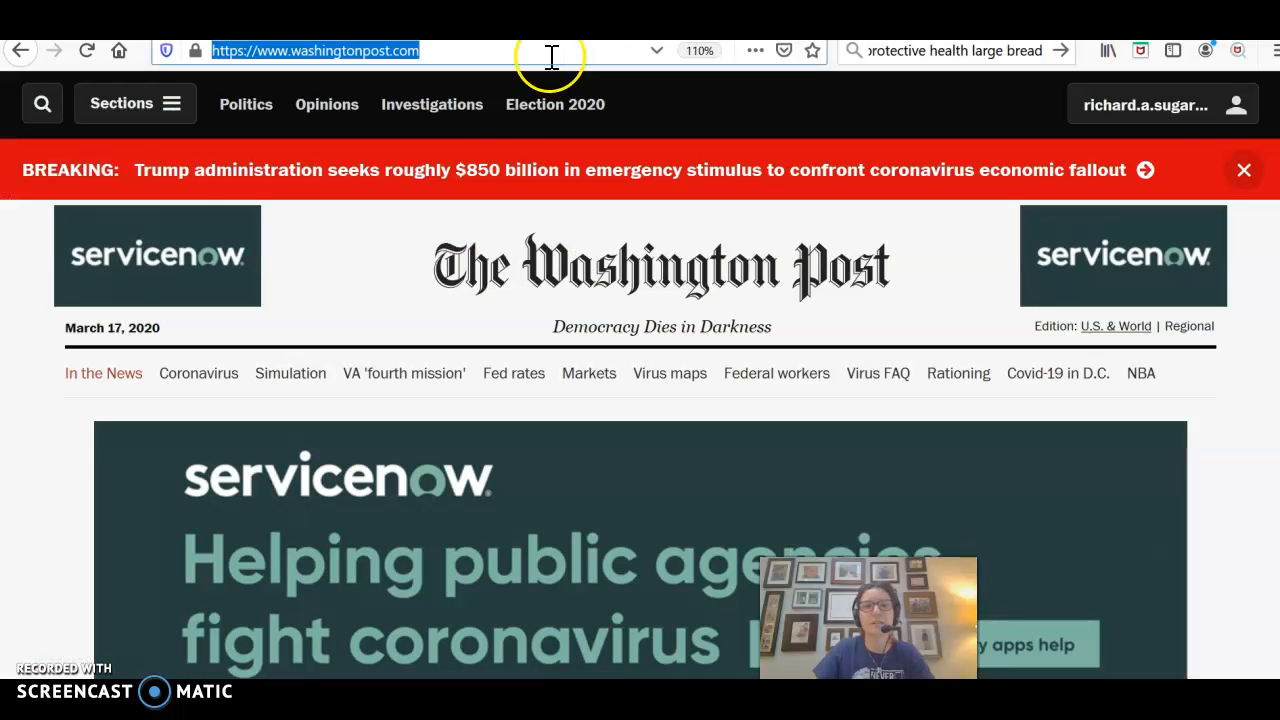
pyautogui.scroll(-5, 886, 271)
pyautogui.scroll(5, 774, 251)
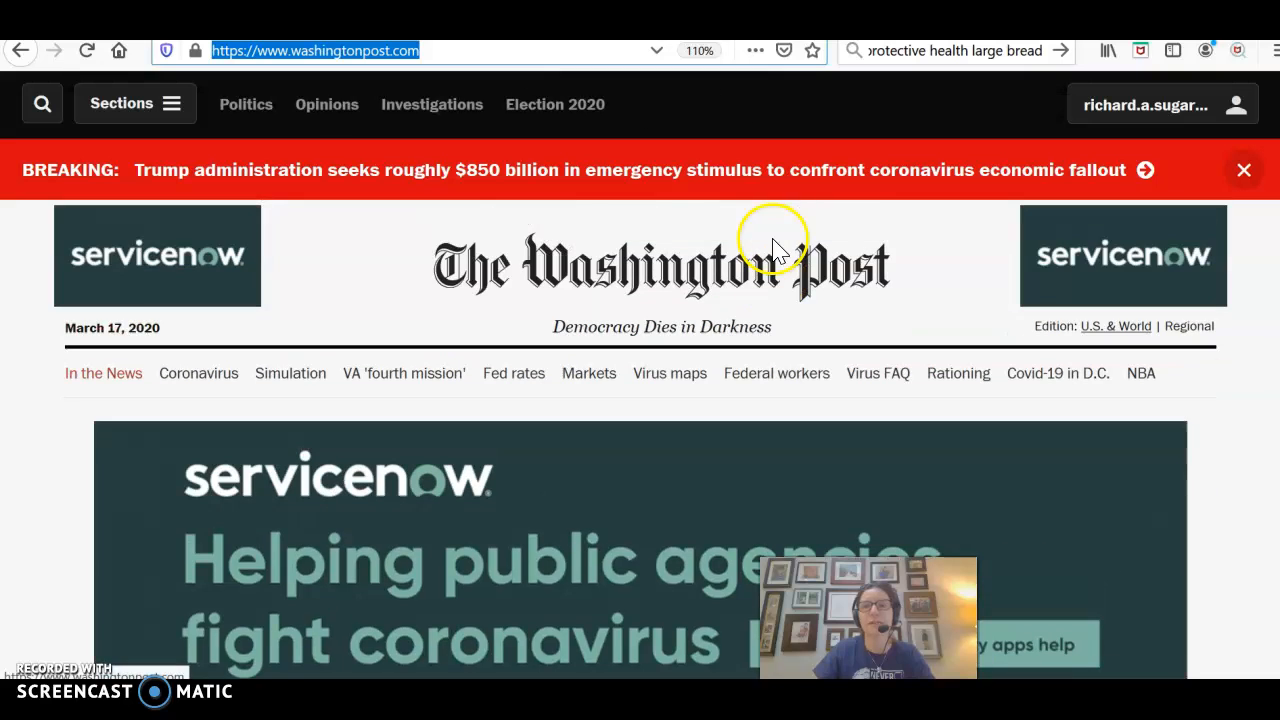
pyautogui.click(800, 377)
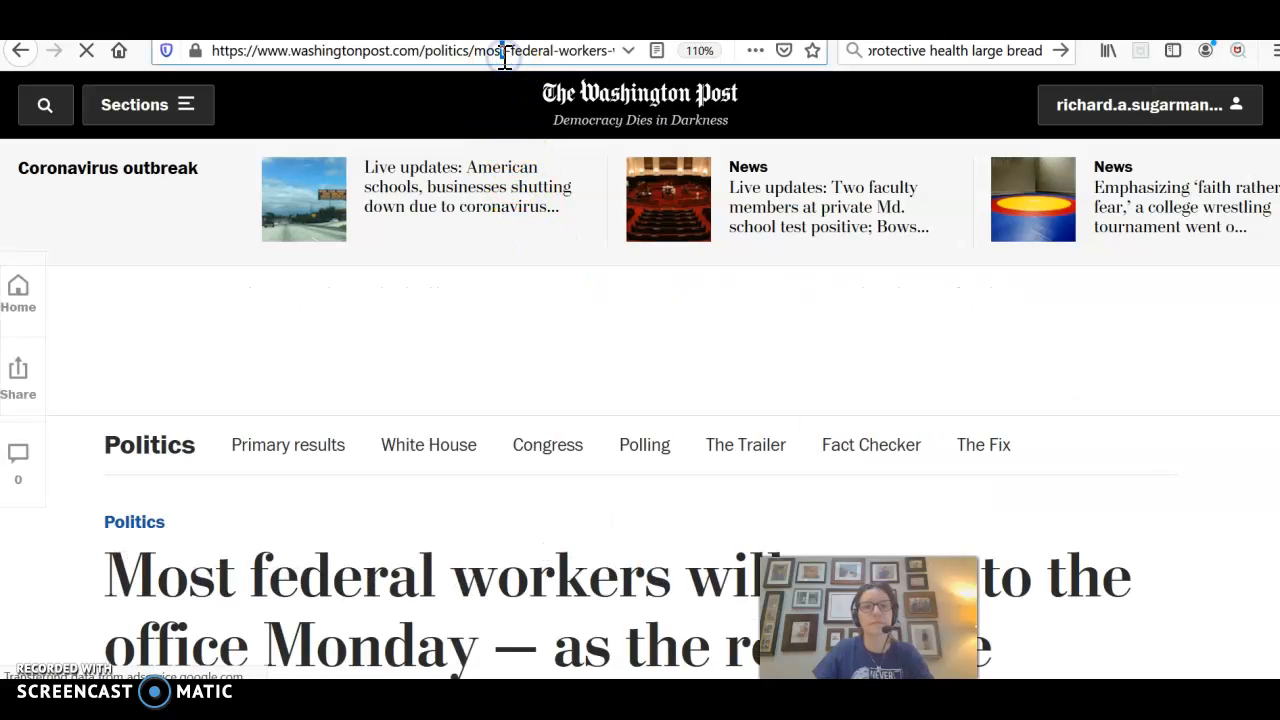
pyautogui.doubleClick(495, 51)
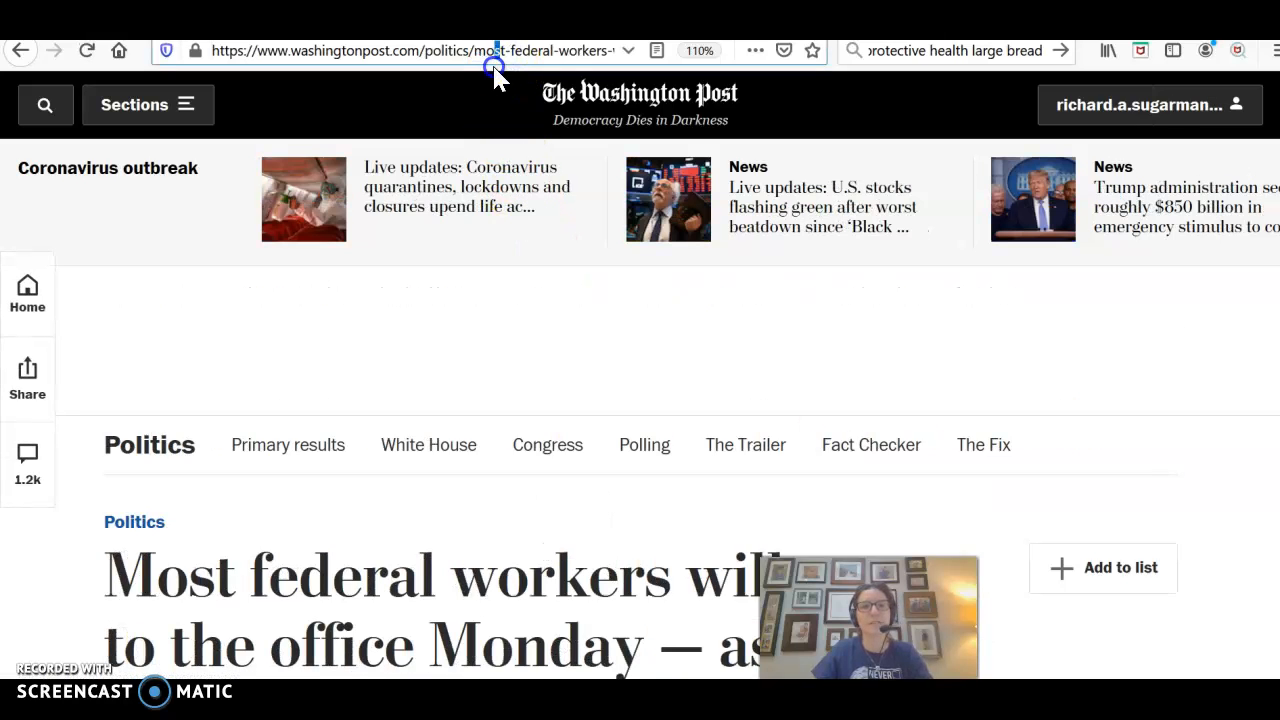
pyautogui.click(495, 51)
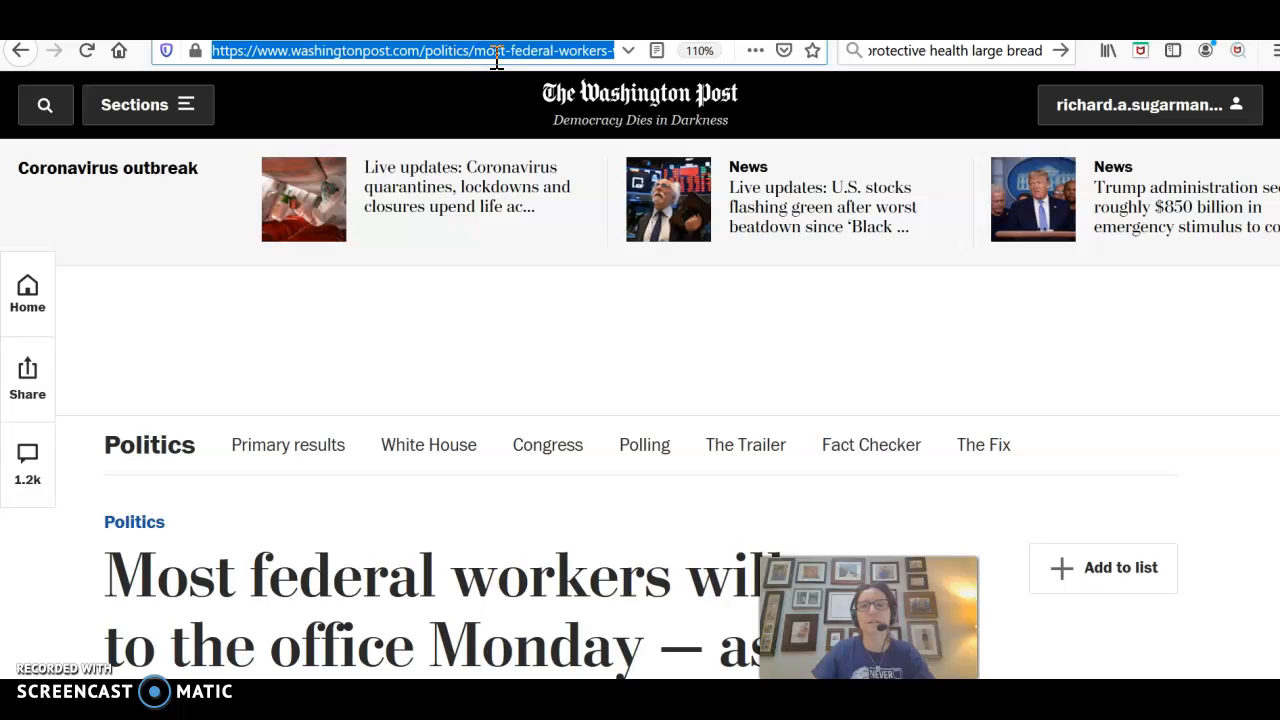
pyautogui.click(500, 22)
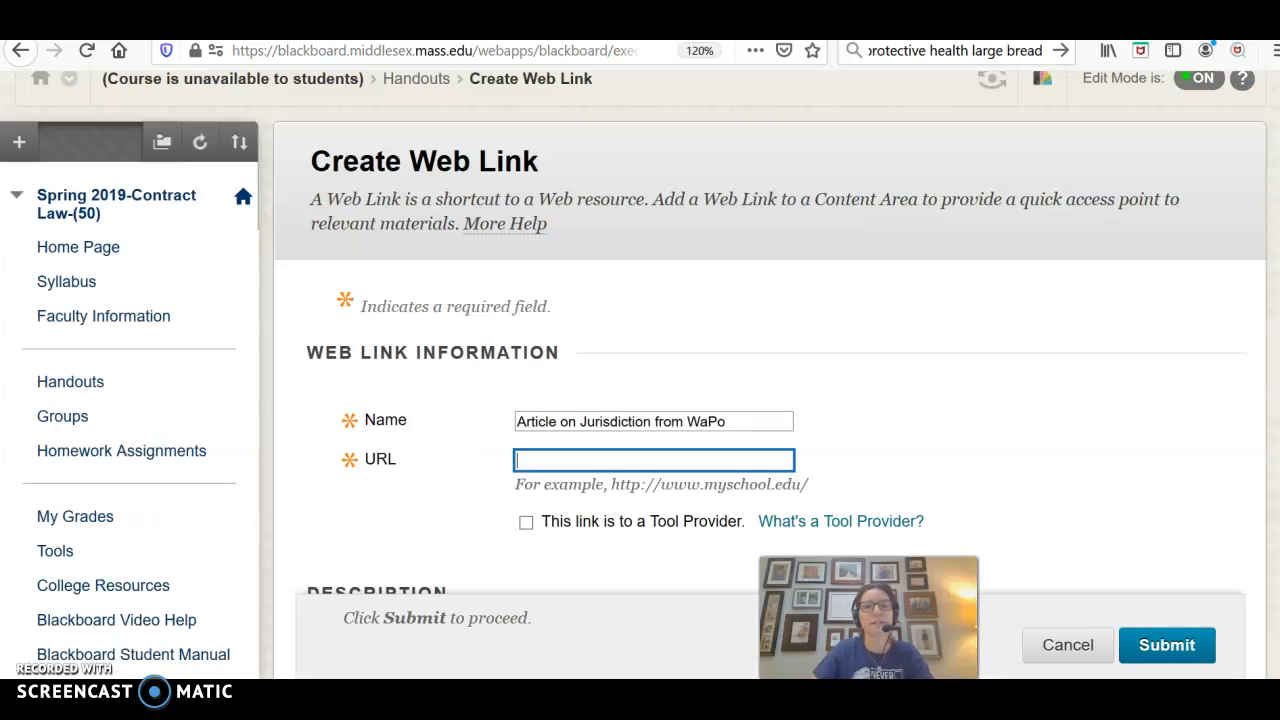
# - Complete the web link with the copied article address and the description "Please read this article.", and submit it
pyautogui.click(614, 463)
pyautogui.hotkey('ctrl', 'v')
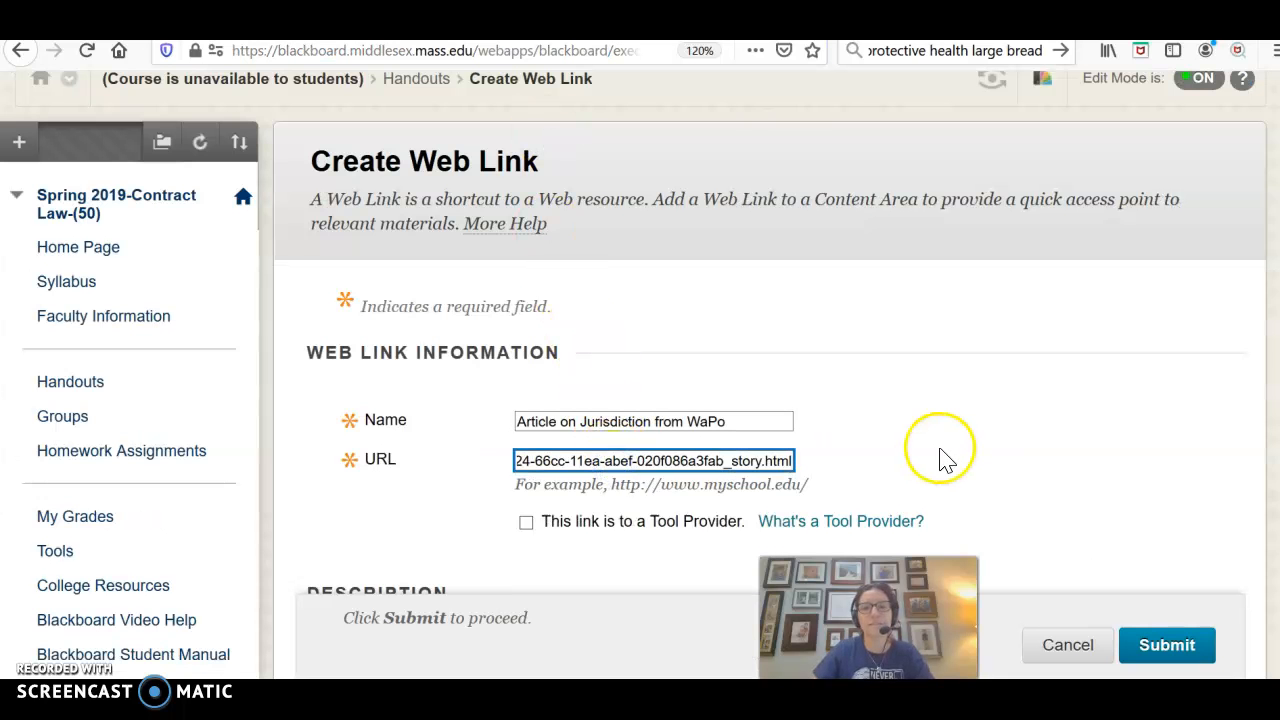
pyautogui.scroll(-4, 943, 451)
pyautogui.click(920, 488)
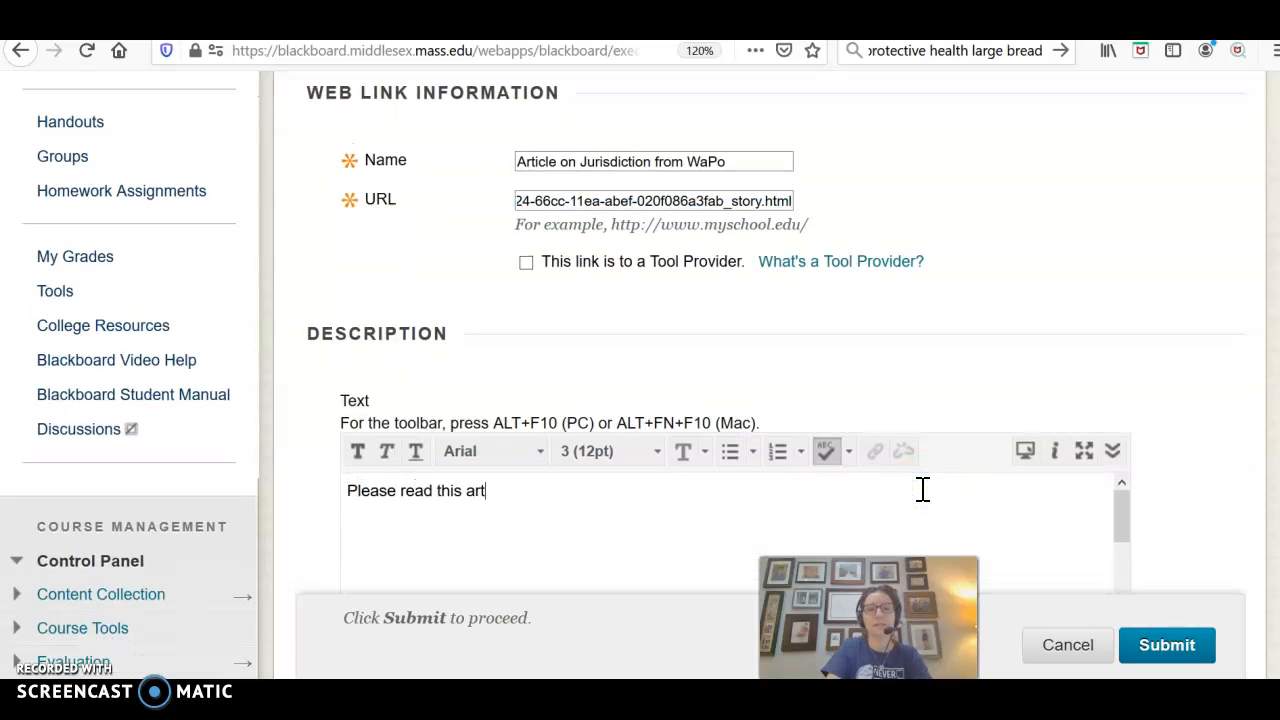
pyautogui.scroll(-3, 760, 420)
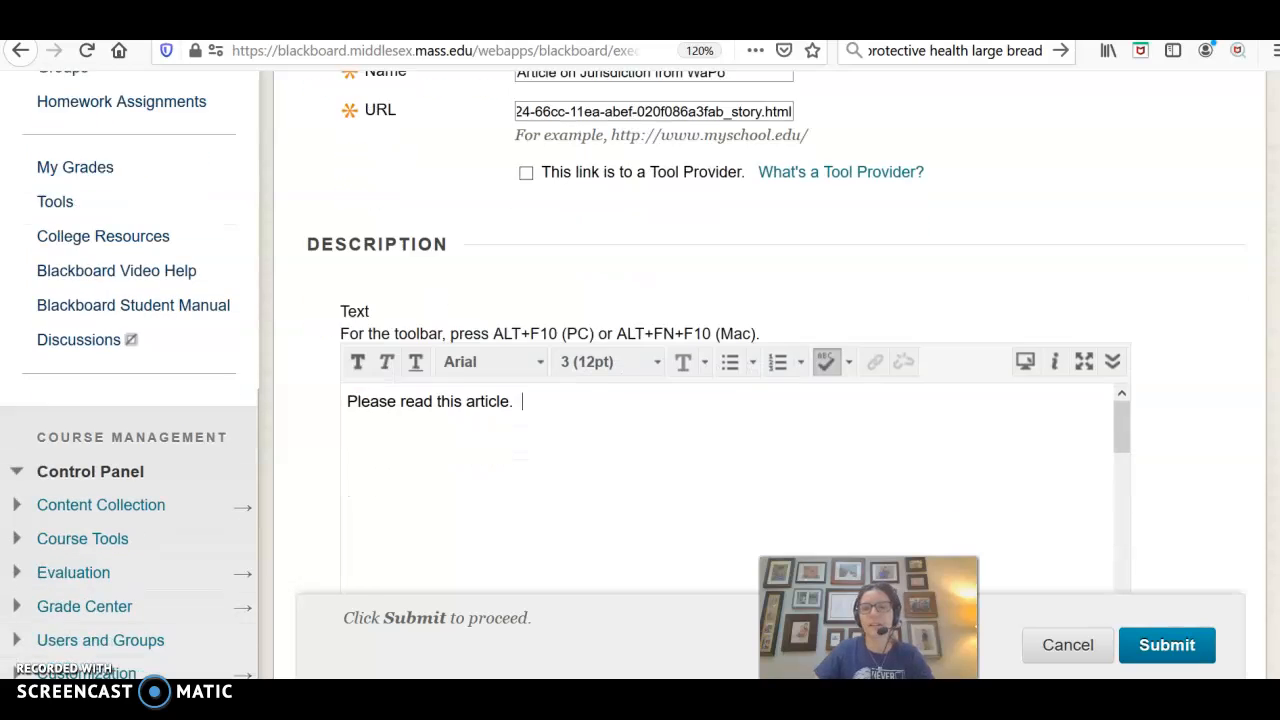
pyautogui.click(1195, 643)
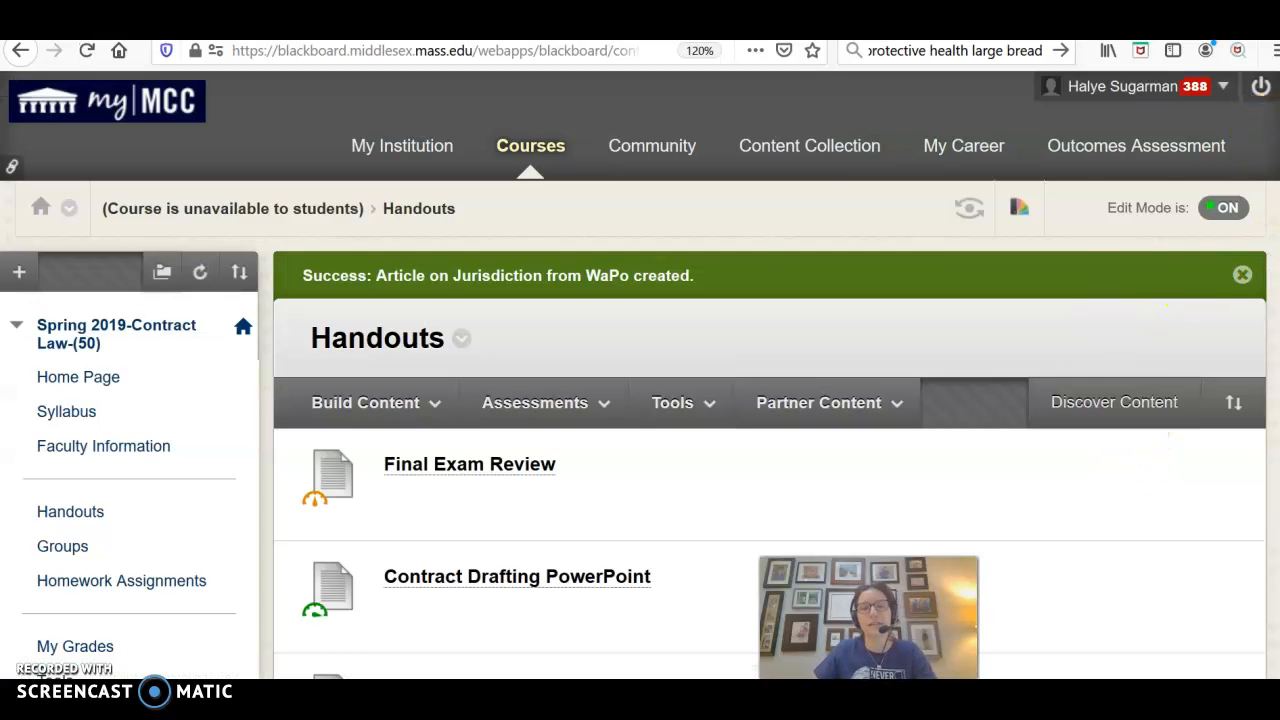
# - Find the new "Article on Jurisdiction from WaPo" link in the Handouts list and open it to test it
pyautogui.scroll(-15, 770, 375)
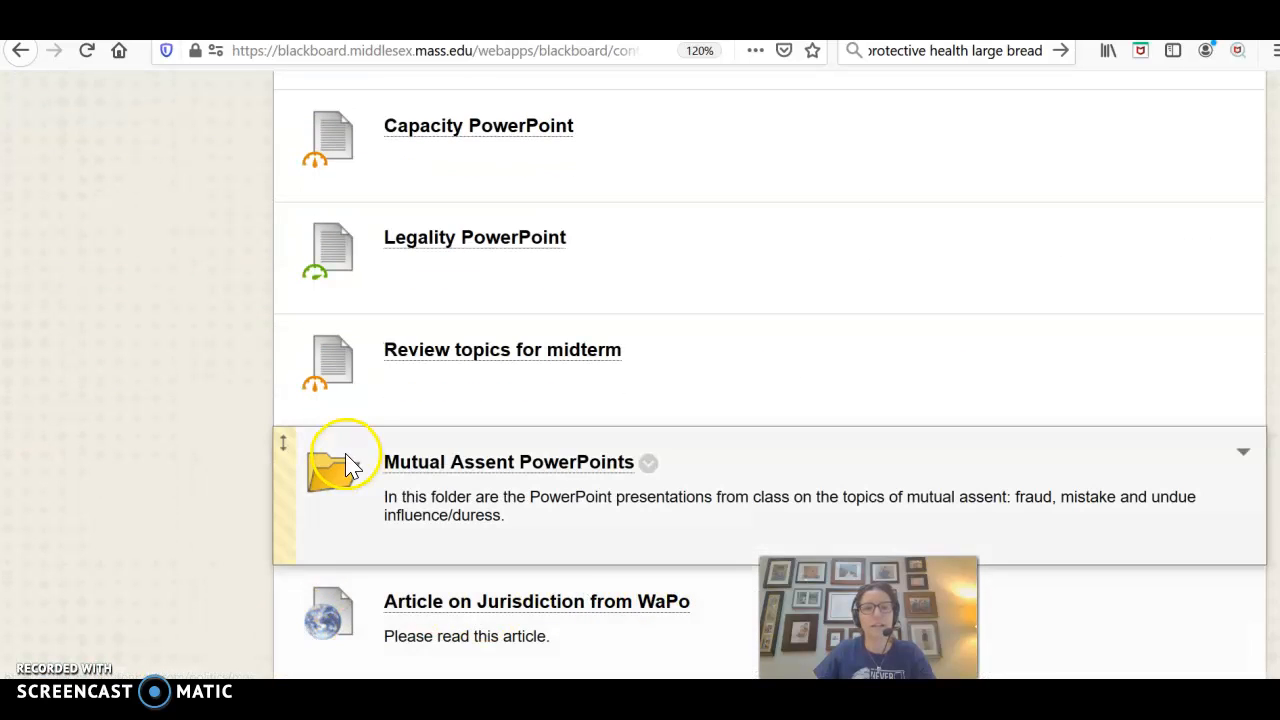
pyautogui.click(449, 603)
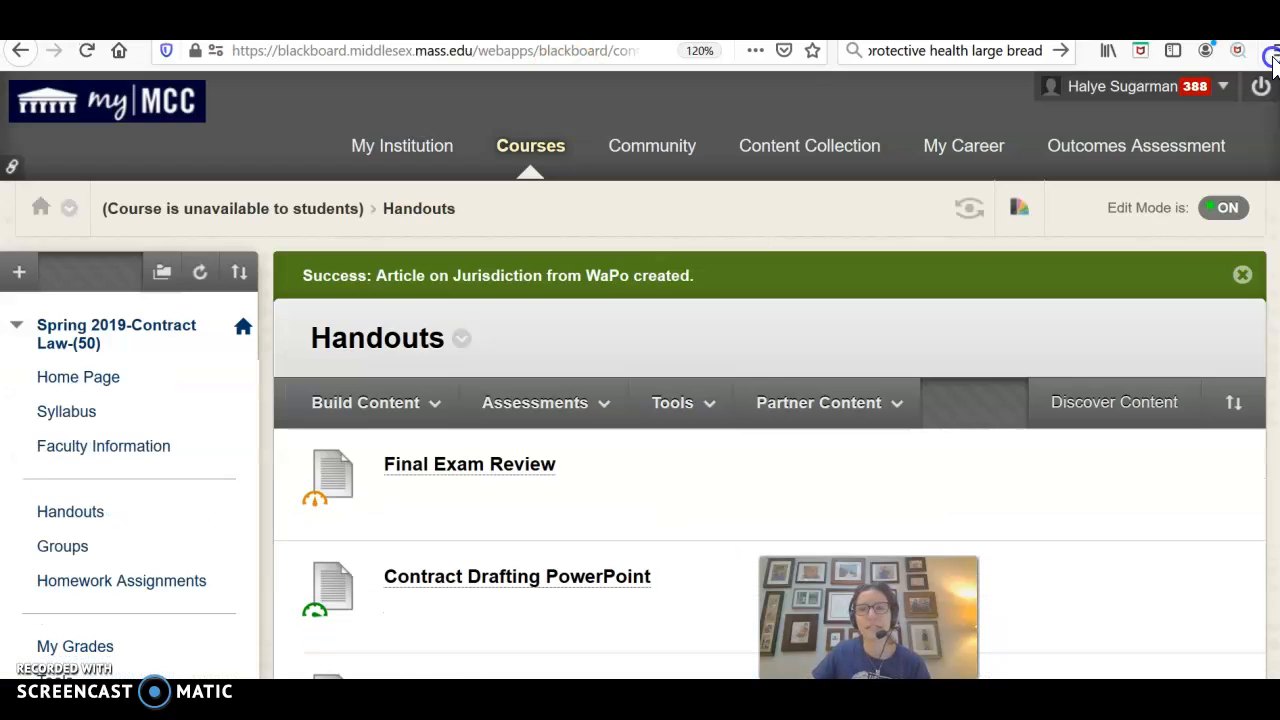
# - Start creating a content Item in the Handouts area and name it "Notes"
pyautogui.click(378, 404)
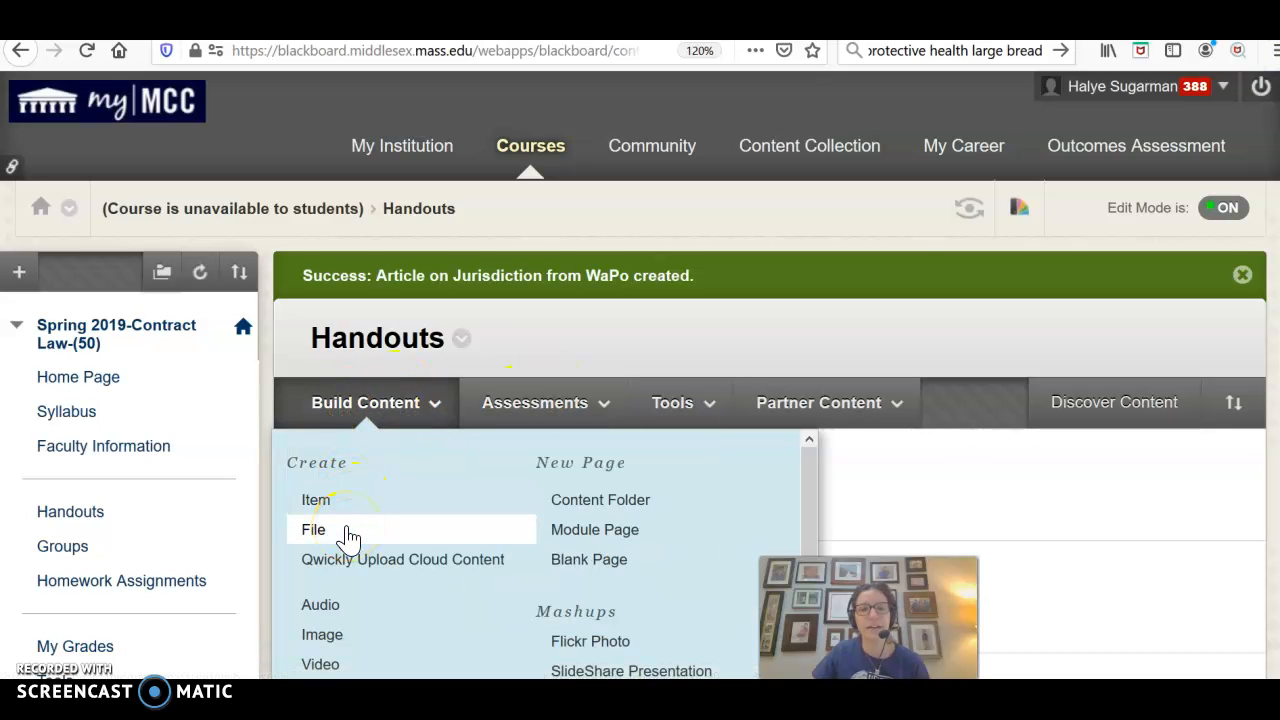
pyautogui.scroll(-2, 348, 538)
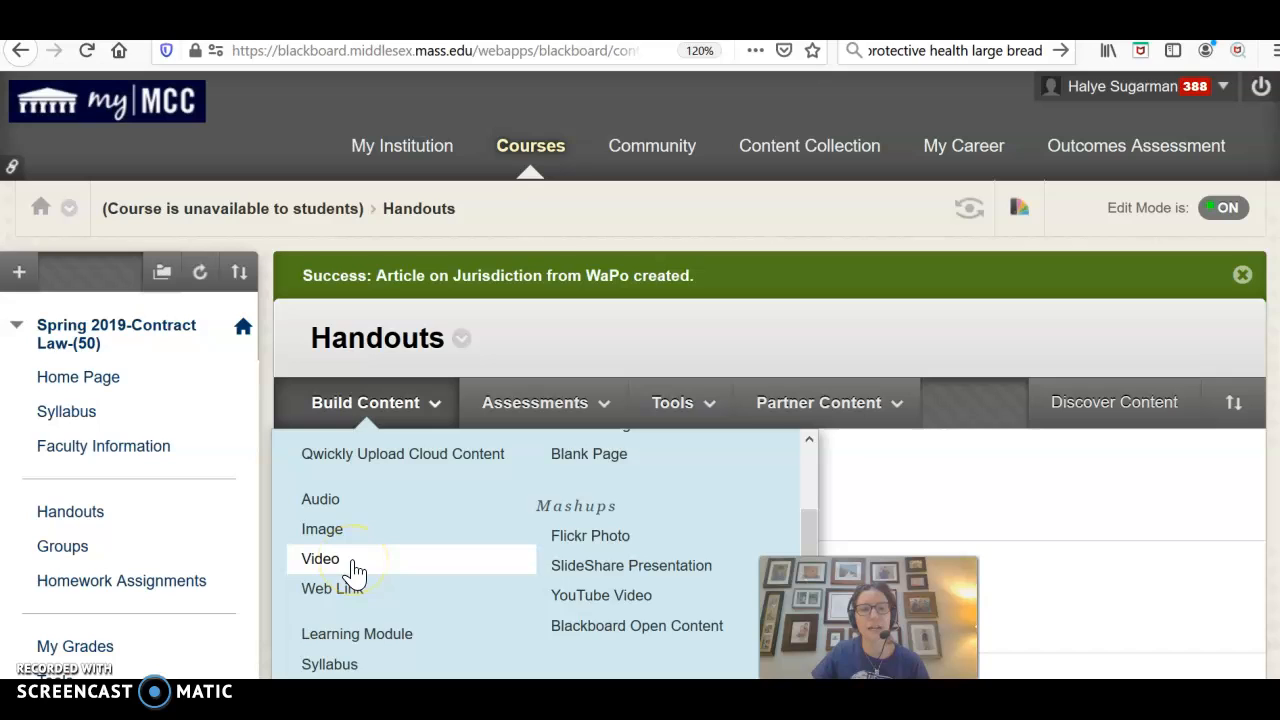
pyautogui.scroll(2, 350, 562)
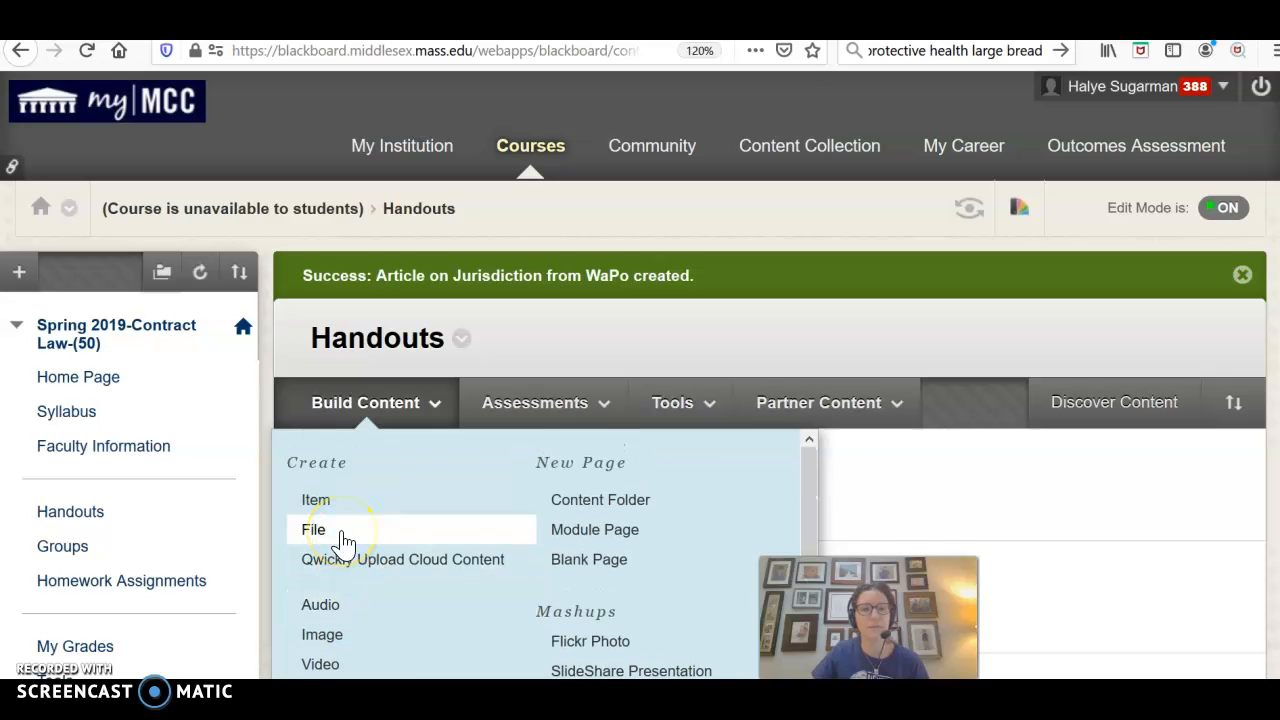
pyautogui.click(344, 505)
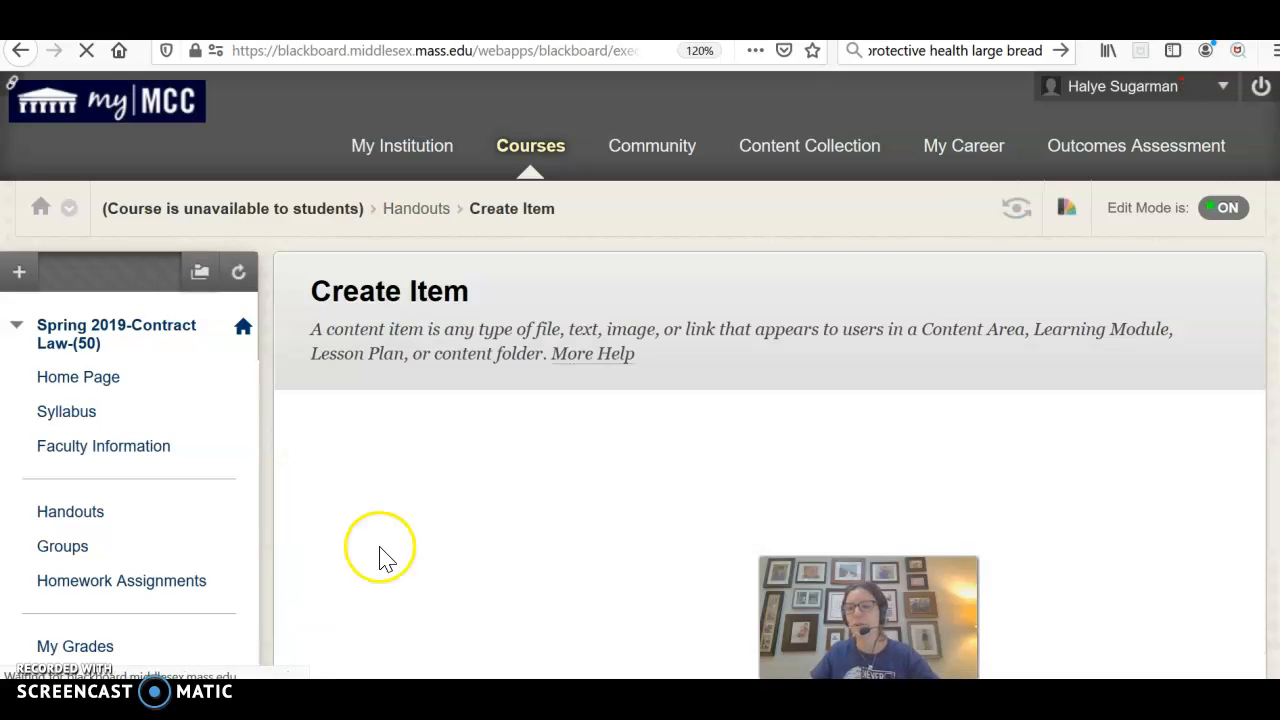
pyautogui.scroll(-2, 565, 515)
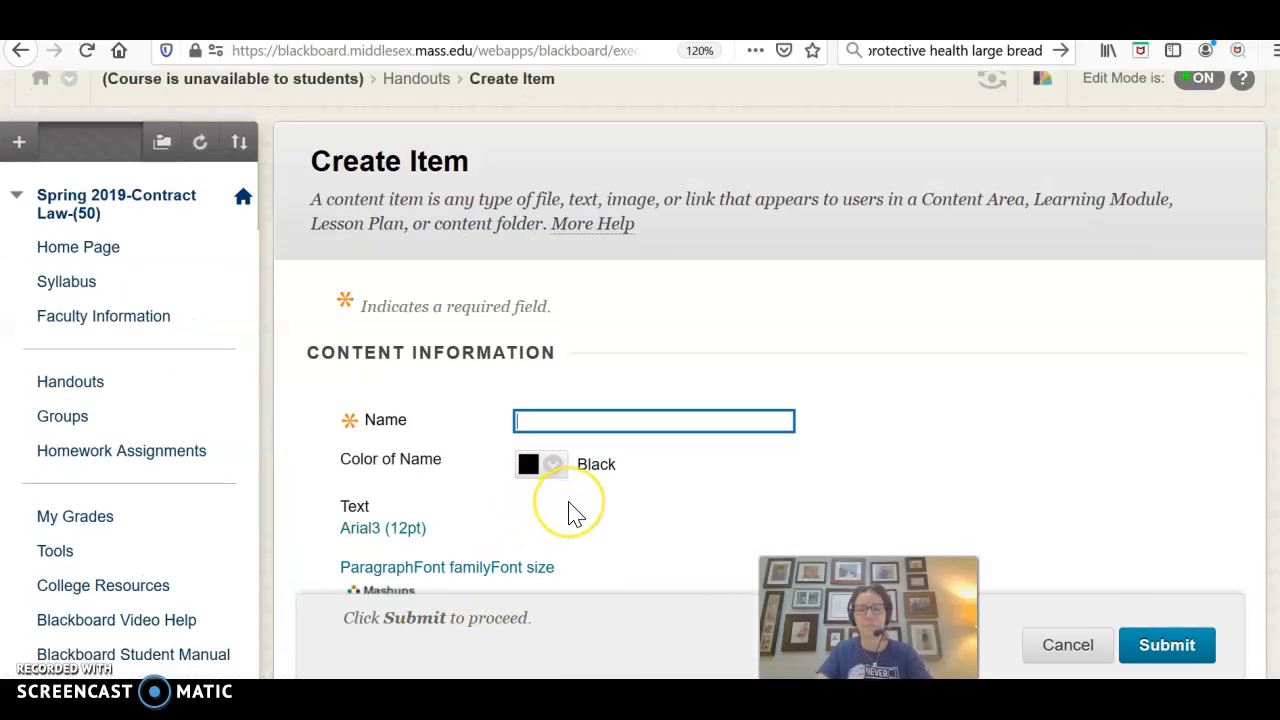
pyautogui.write('Notes')
pyautogui.scroll(-3, 900, 540)
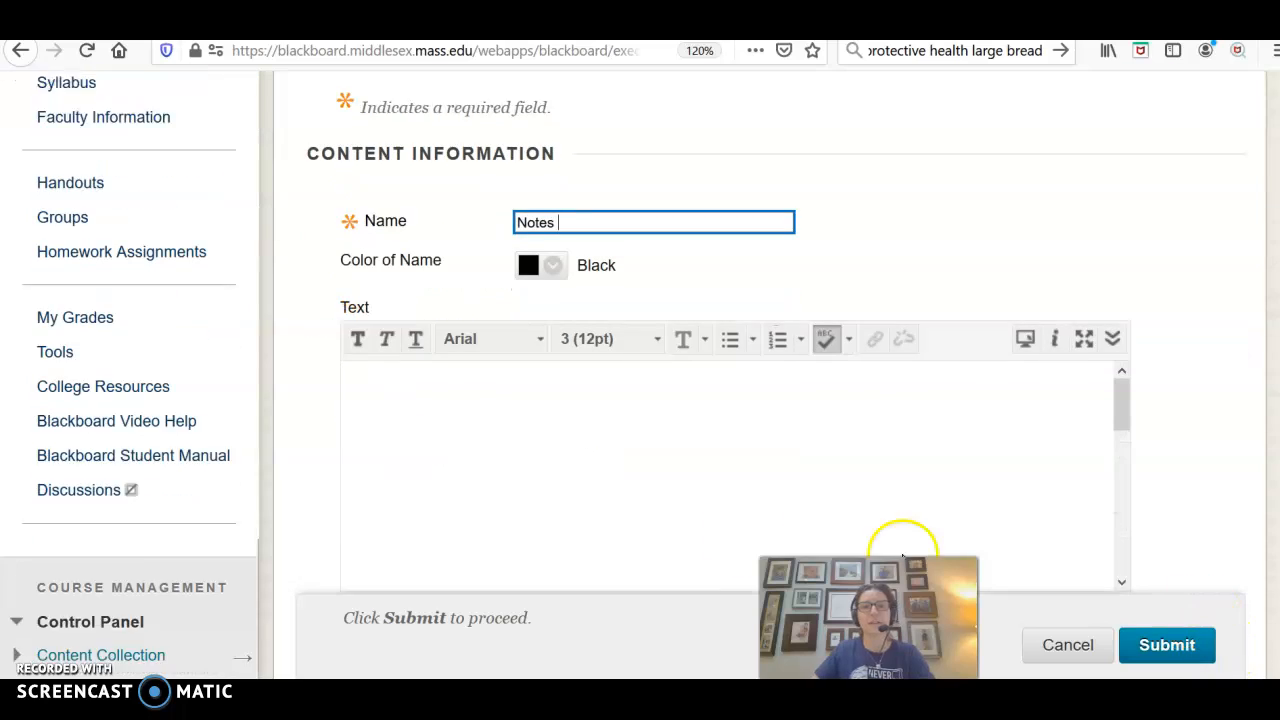
# - Begin the item's body text with "Write a note to your students", correcting typing mistakes
pyautogui.click(688, 360)
pyautogui.write('Write a notes ')
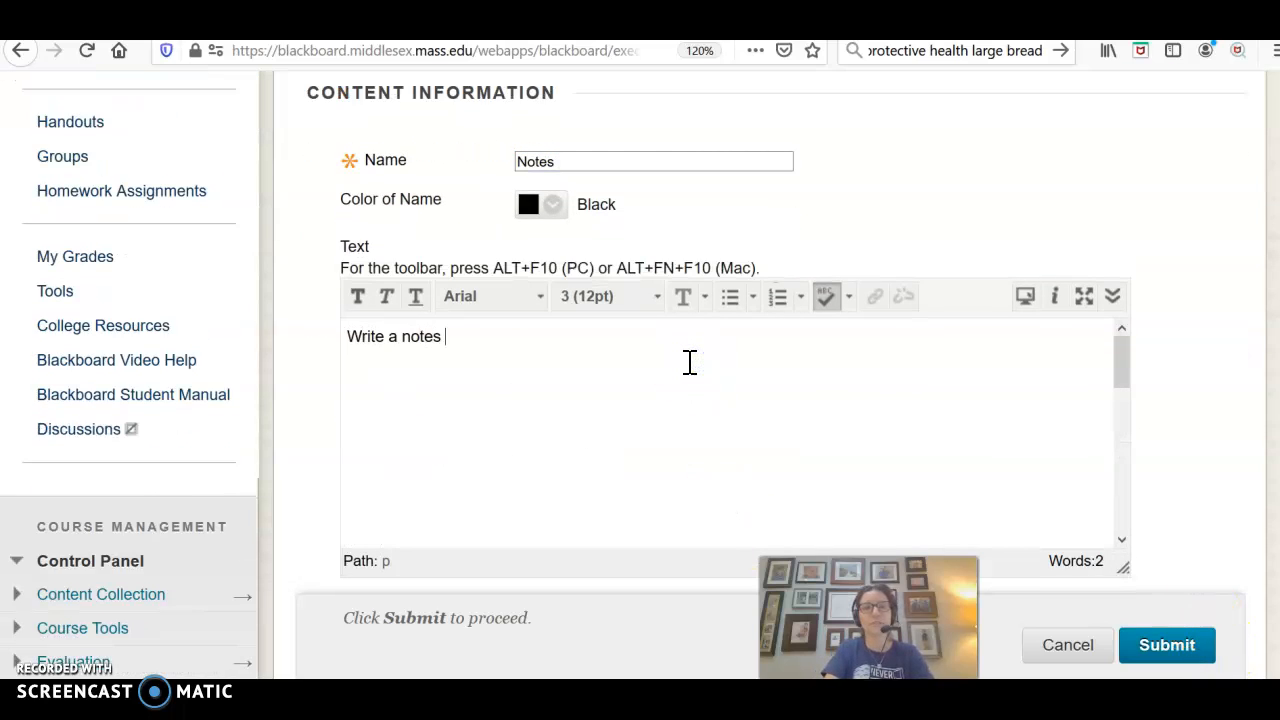
pyautogui.write('t')
pyautogui.press('BackSpace')
pyautogui.press('BackSpace')
pyautogui.press('BackSpace')
pyautogui.write('to your students')
pyautogui.hotkey('ctrl', 'Left')
pyautogui.hotkey('ctrl', 'Left')
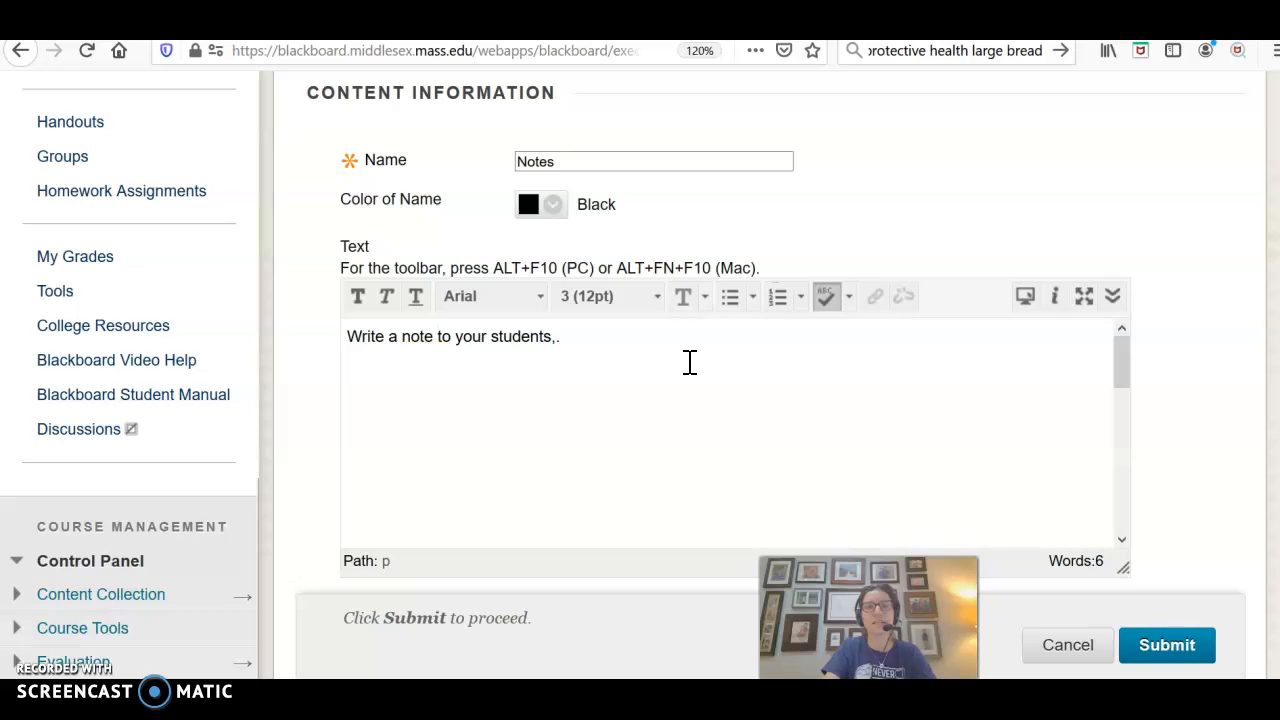
pyautogui.press('End')
pyautogui.press('BackSpace')
pyautogui.press('BackSpace')
pyautogui.press('BackSpace')
# - End the sentence and continue with "Here are the most important details about jurisdiction:", followed by three separate lines each starting with a hyphen
pyautogui.write('.  H')
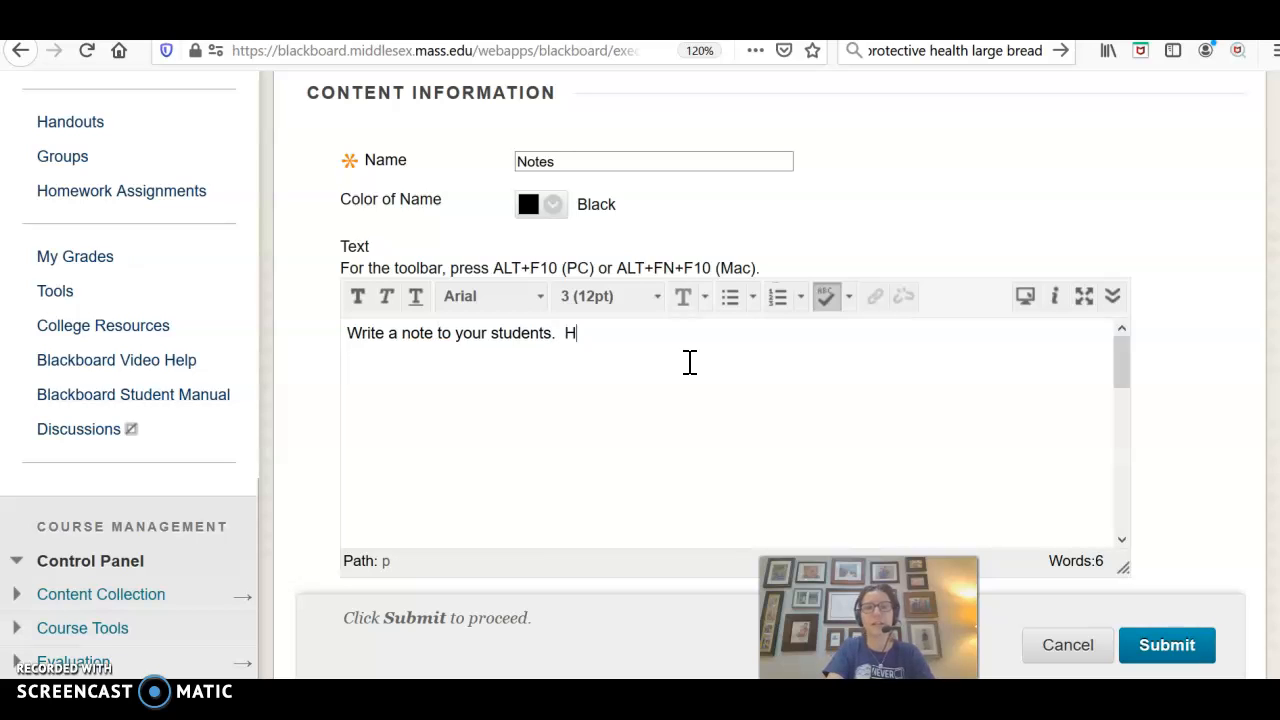
pyautogui.write('ere are the most importa')
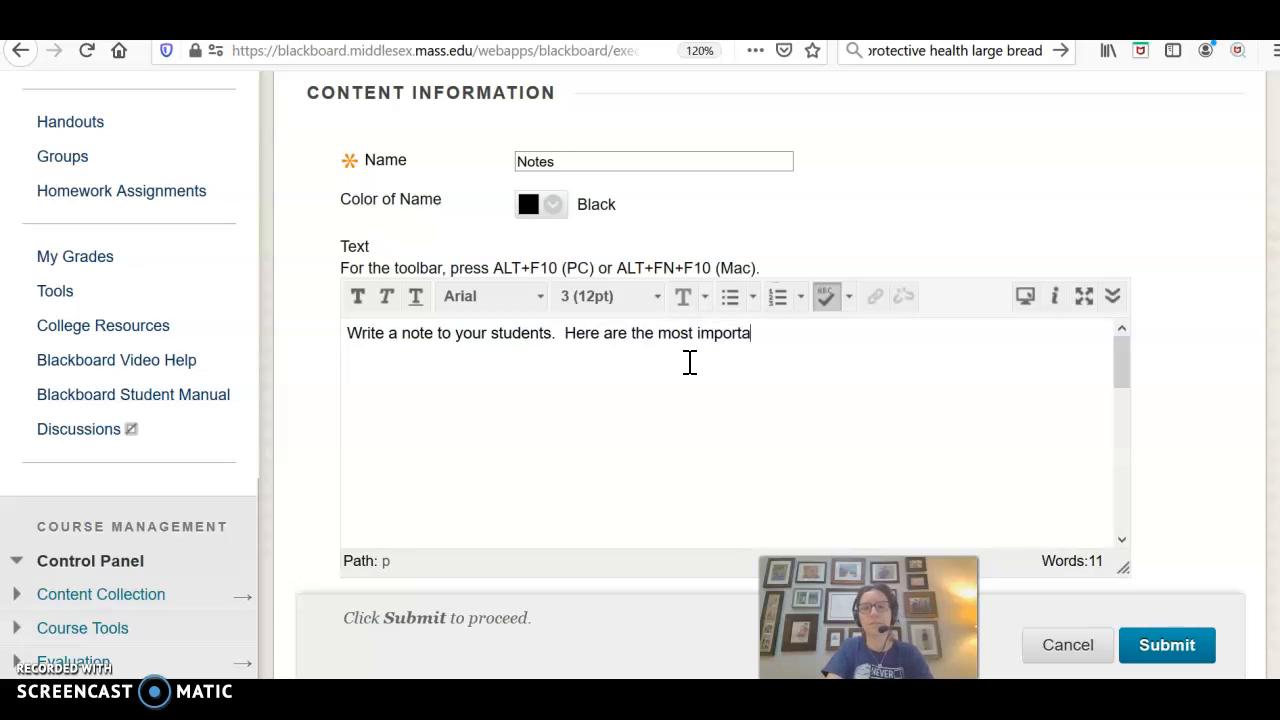
pyautogui.write('nt details about j')
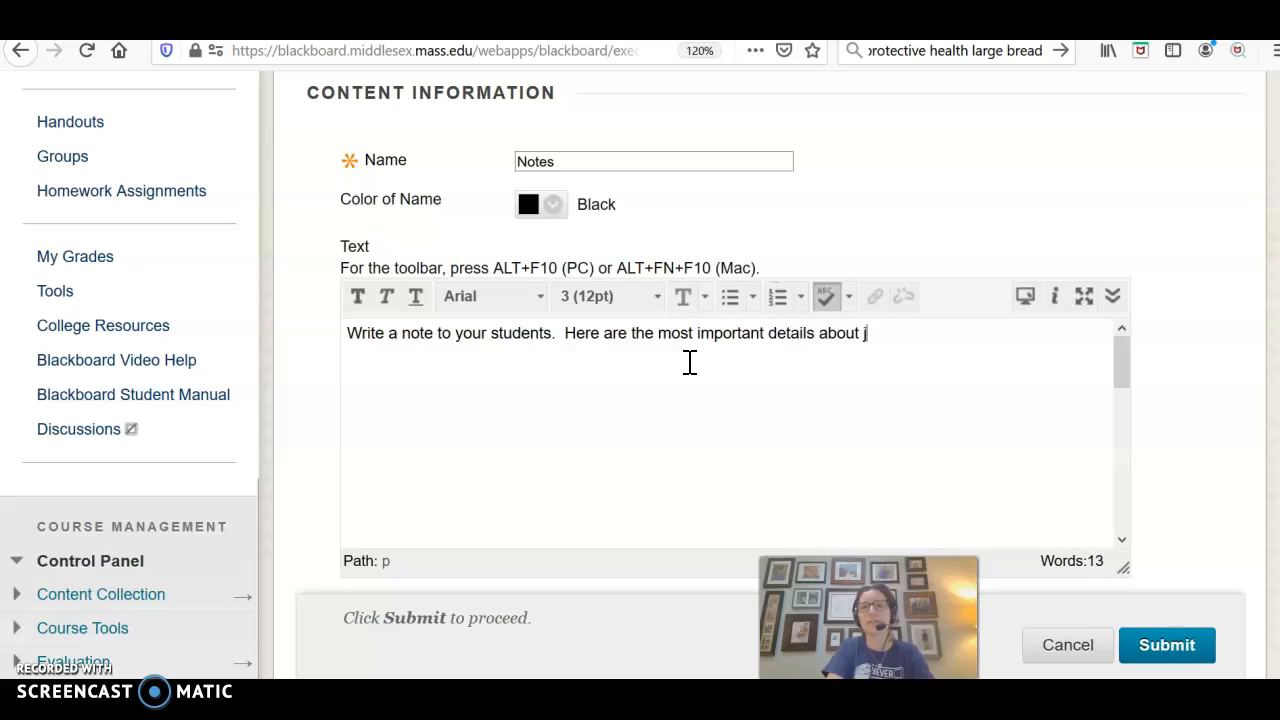
pyautogui.write('urisdiction:')
pyautogui.press('Return')
pyautogui.write('-')
pyautogui.press('Return')
pyautogui.write('-')
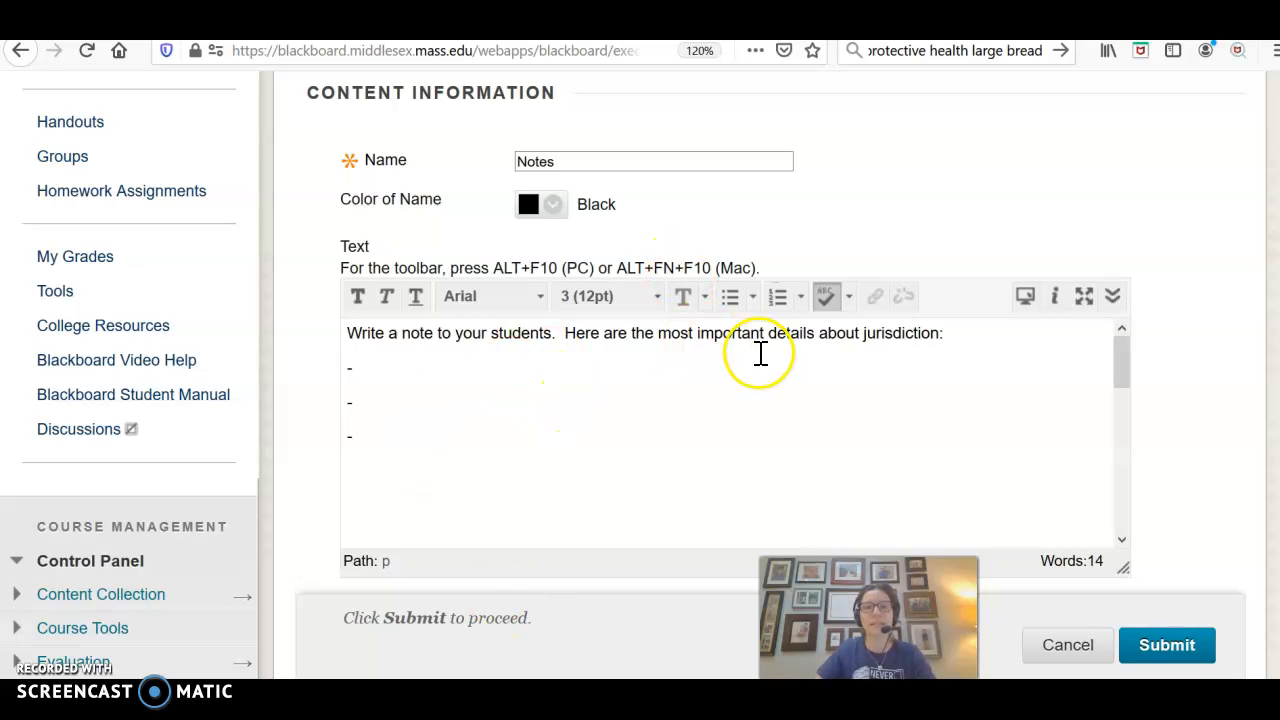
# - Look over the Notes item's attachment and standard options, and submit the item without attaching a file
pyautogui.scroll(-3, 765, 356)
pyautogui.scroll(-5, 1266, 414)
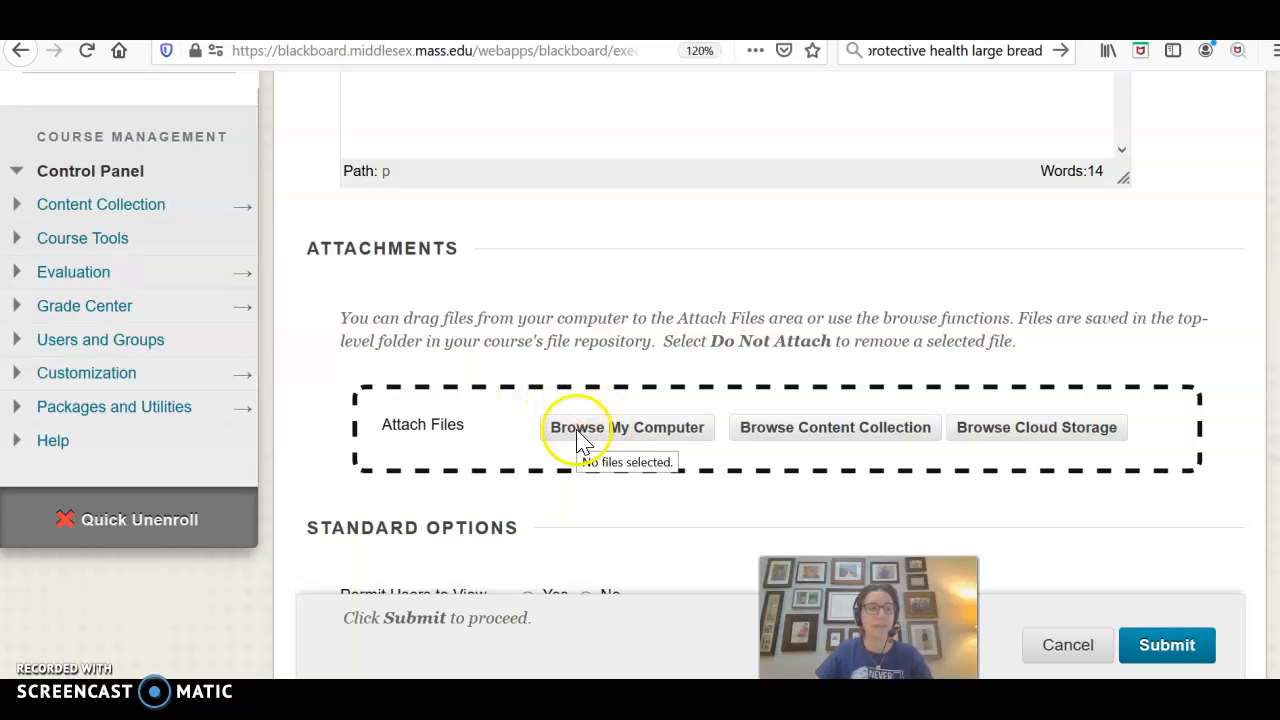
pyautogui.scroll(-3, 660, 420)
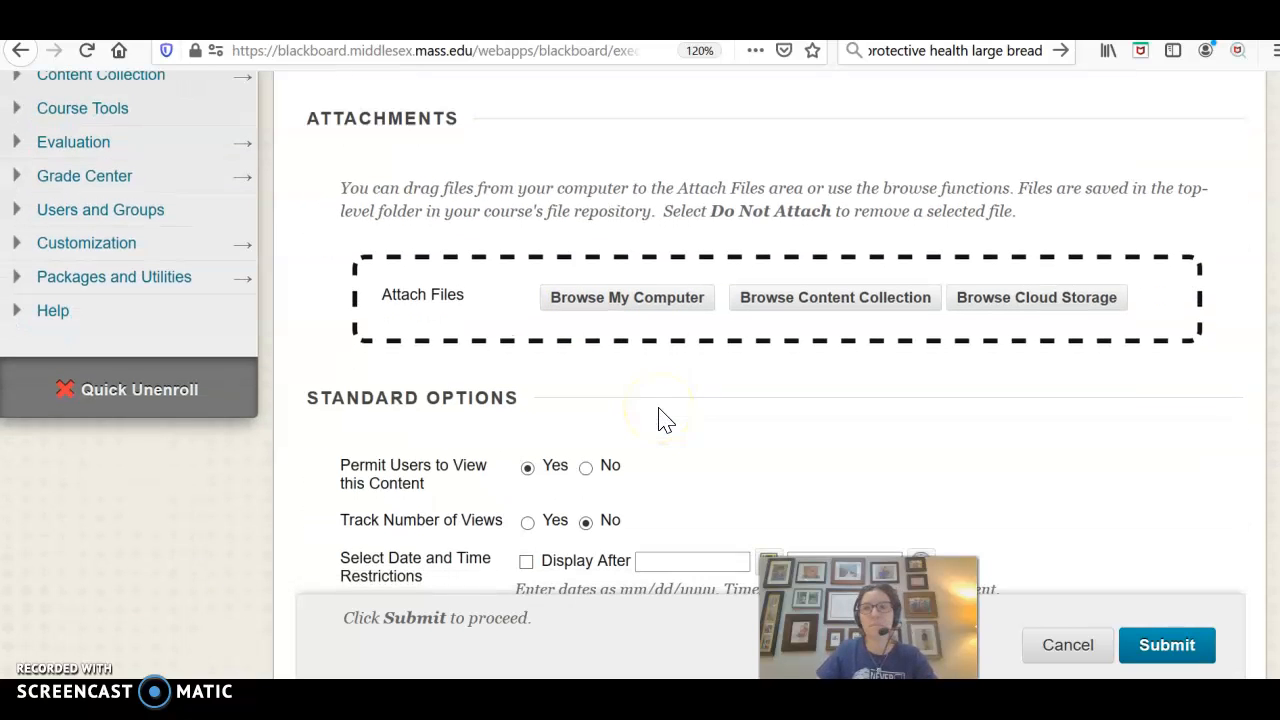
pyautogui.scroll(-3, 660, 420)
pyautogui.click(1160, 624)
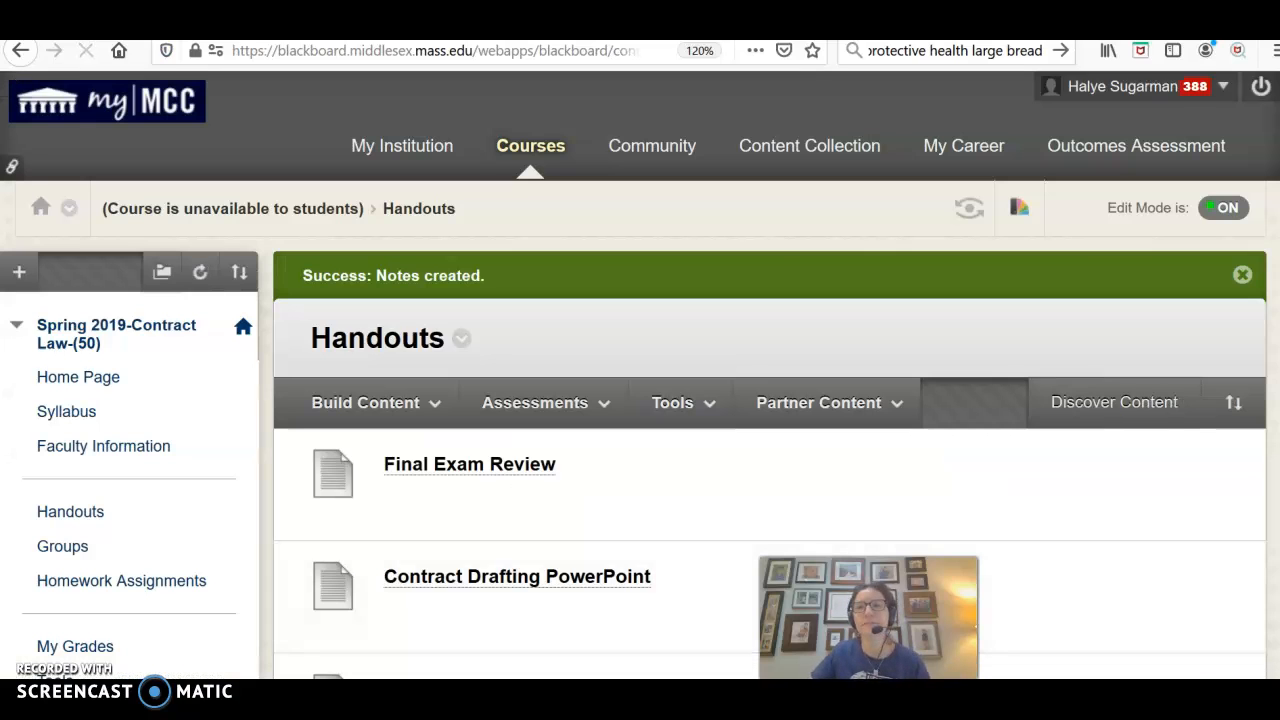
# - Check how the new Notes item and its text appear in the Handouts list
pyautogui.scroll(-10, 770, 400)
pyautogui.scroll(-5, 620, 580)
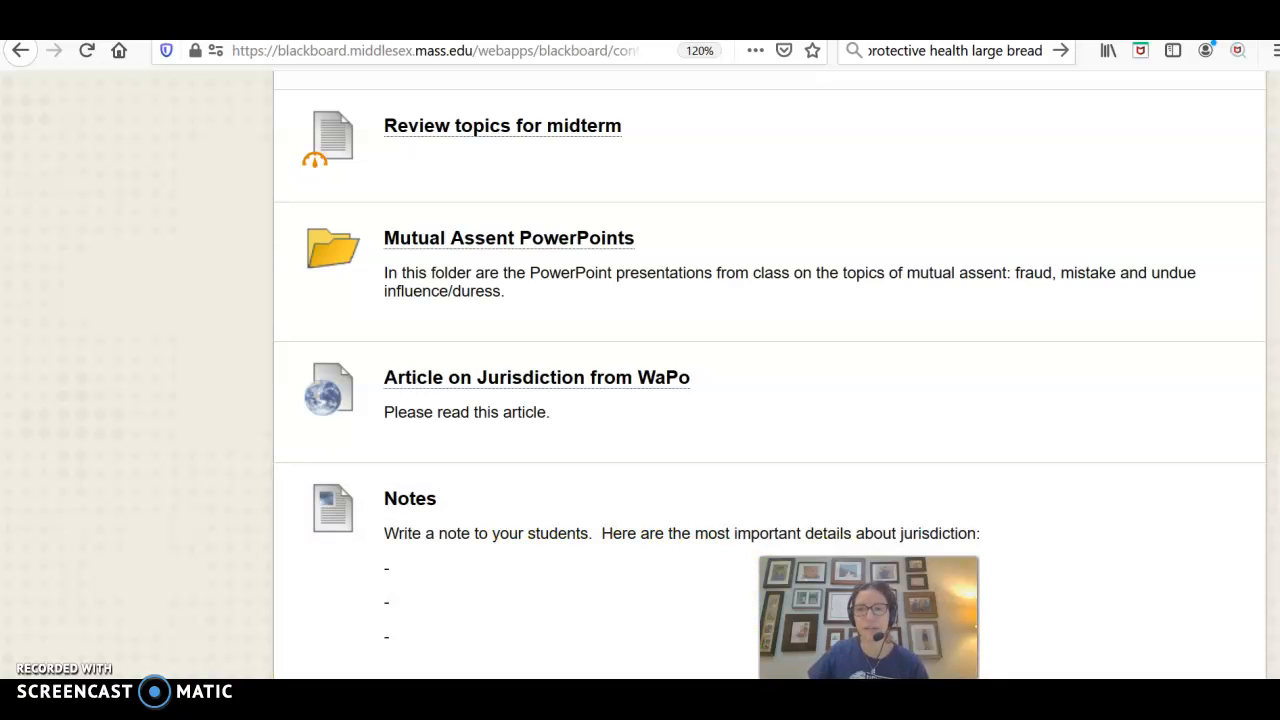
pyautogui.moveTo(1277, 480); pyautogui.dragTo(1266, 52)
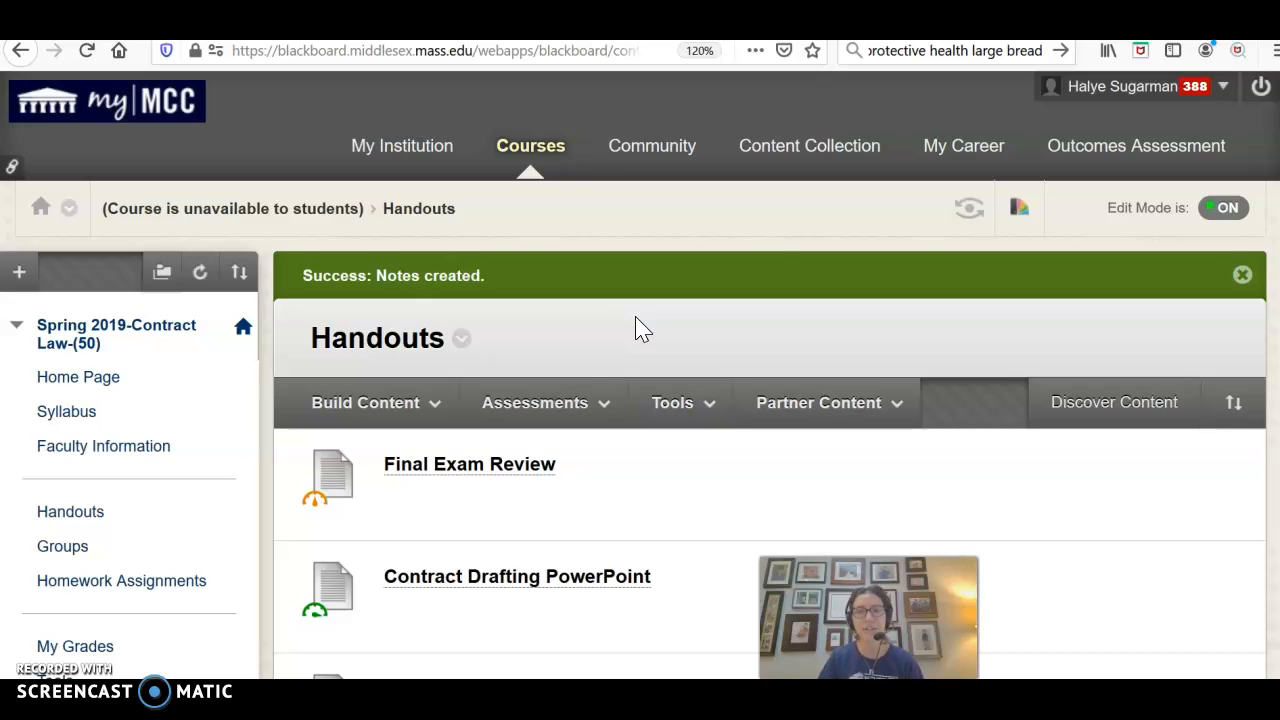
pyautogui.click(386, 403)
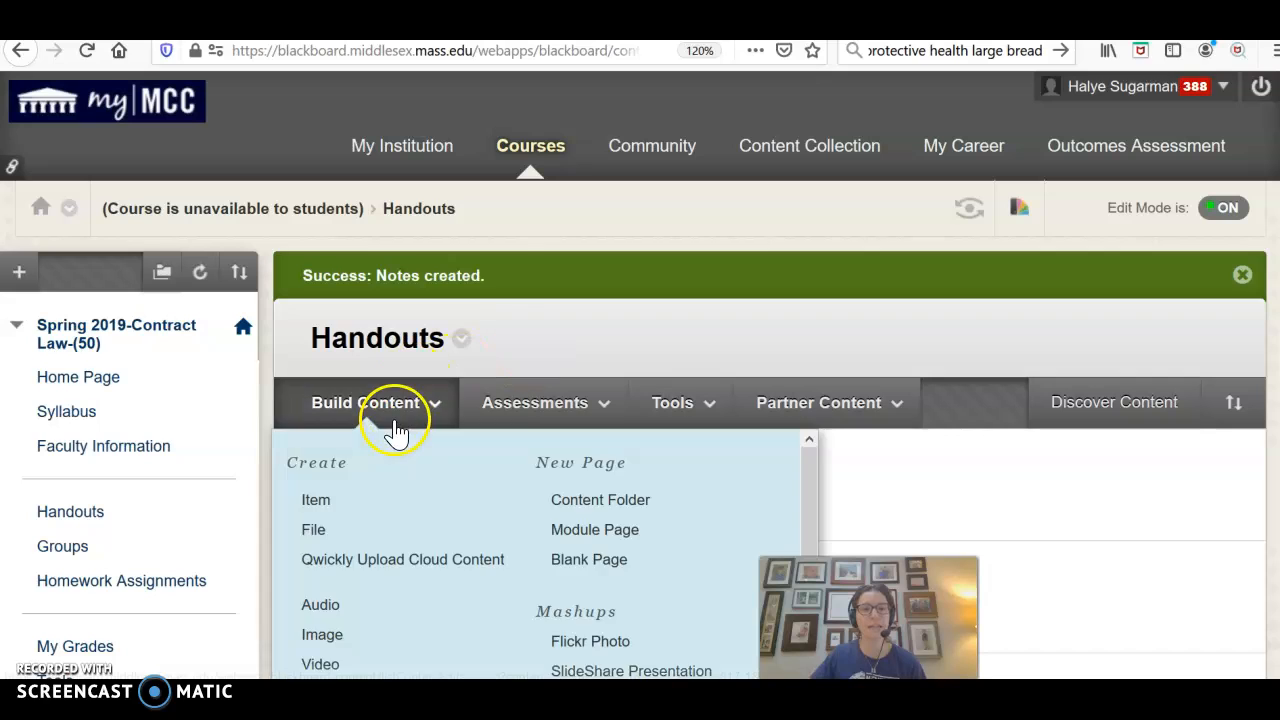
pyautogui.click(600, 403)
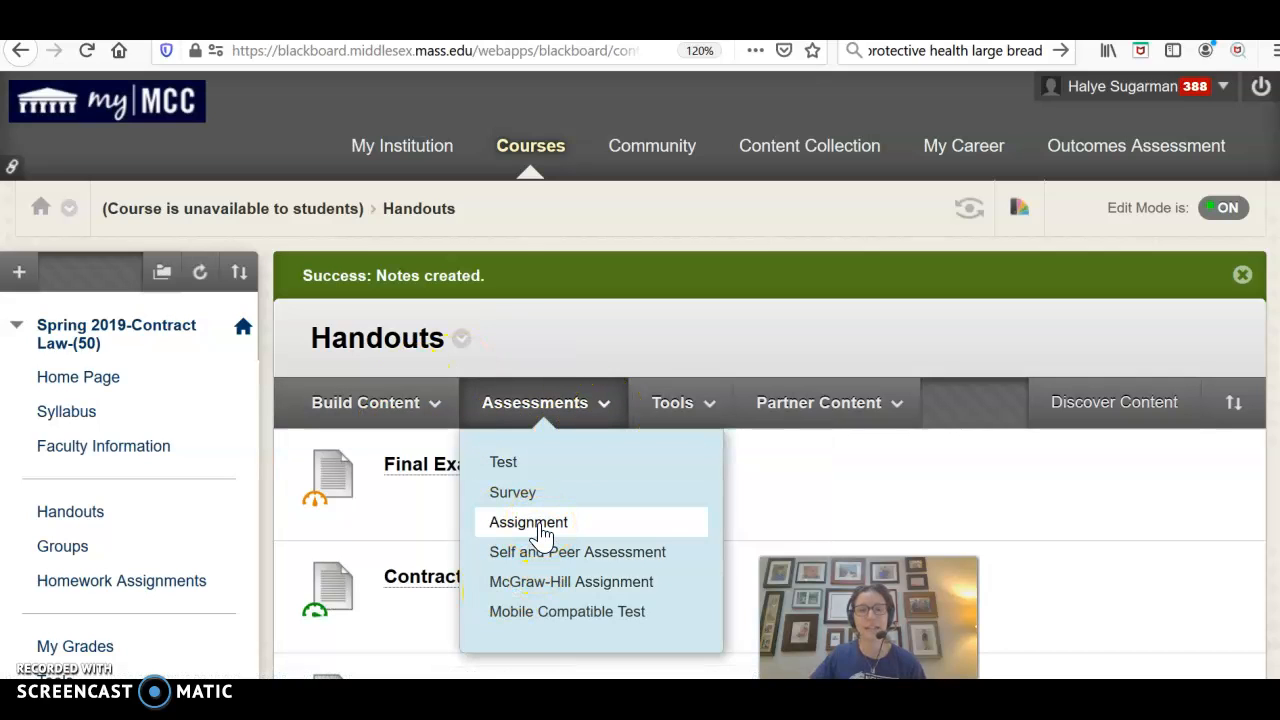
pyautogui.click(537, 466)
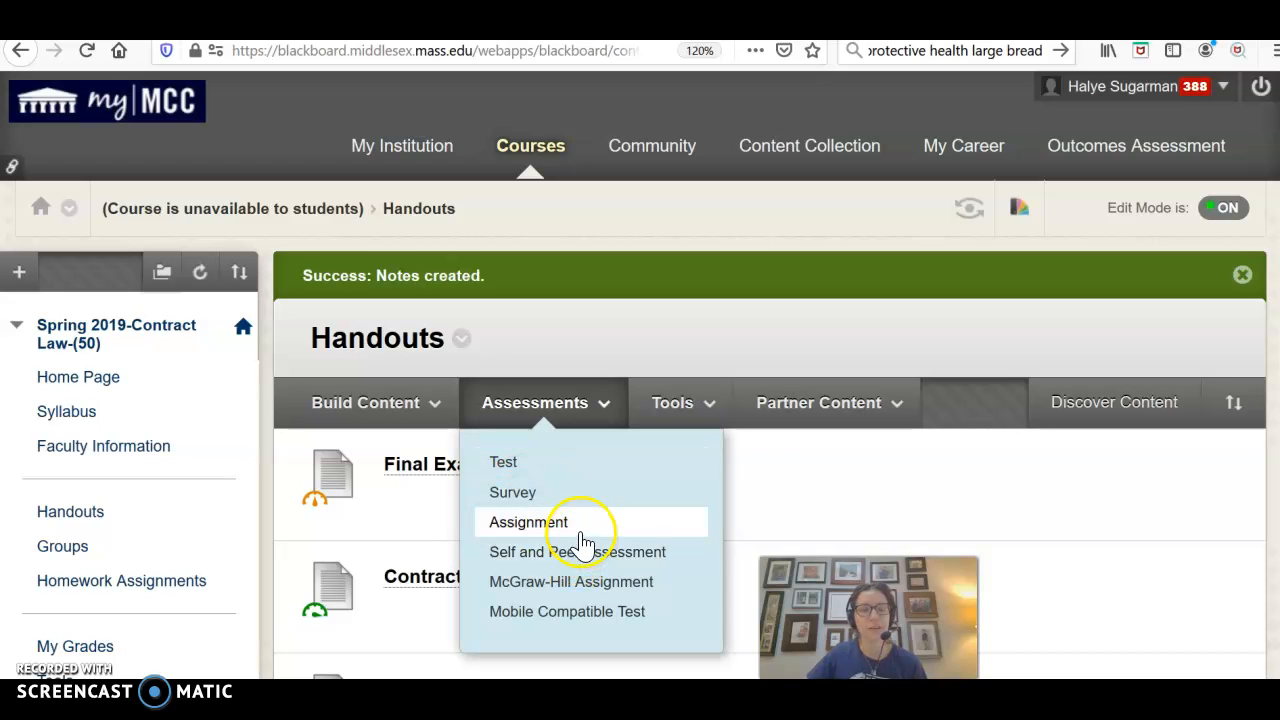
pyautogui.click(330, 415)
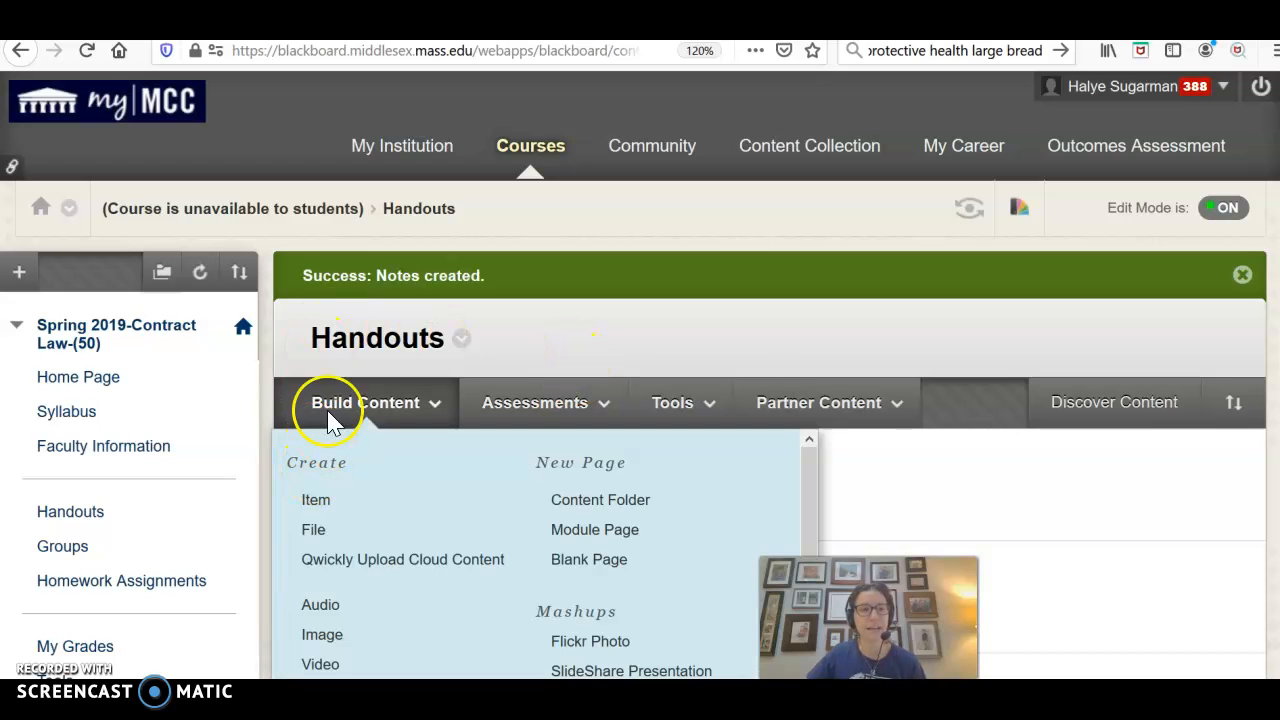